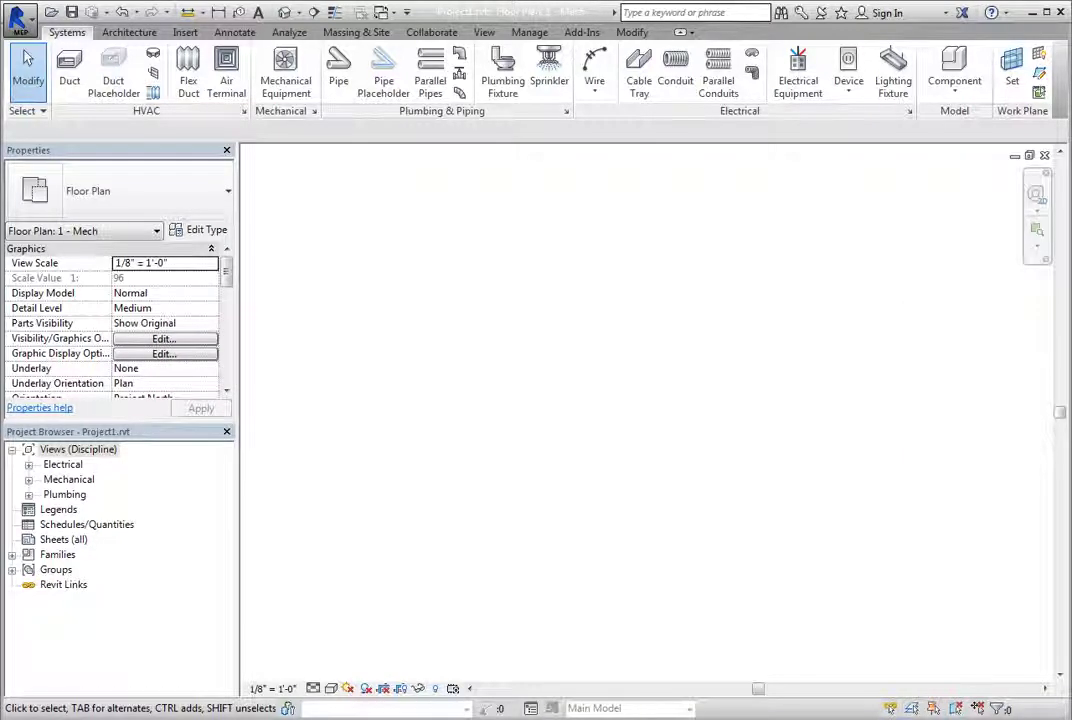
# Step: Draw three parallel horizontal pipes of equal length, one below another, with a 6" diameter and a 9' 0" offset
pyautogui.click(340, 80)
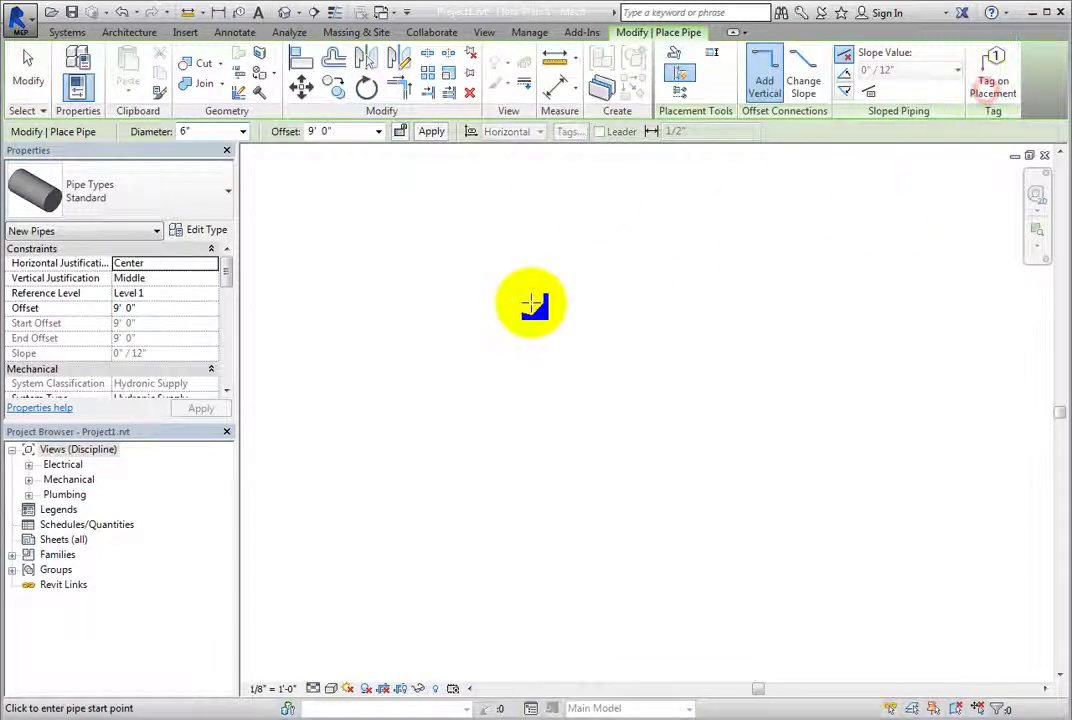
pyautogui.click(368, 289)
pyautogui.click(571, 289)
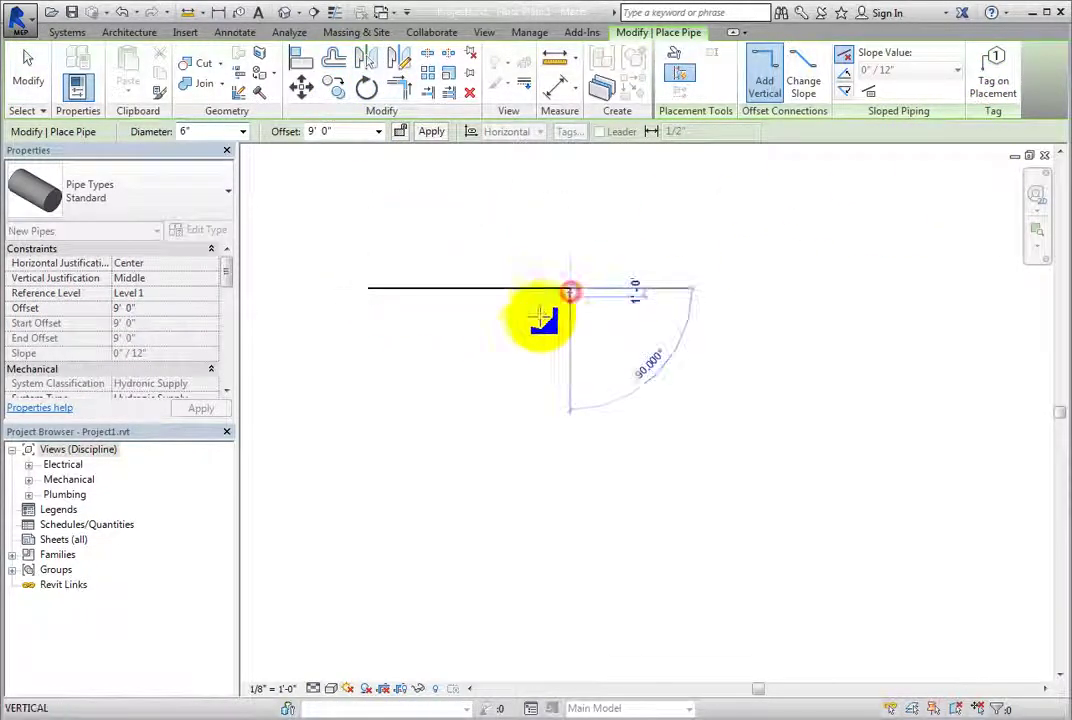
pyautogui.press('Escape')
pyautogui.click(371, 407)
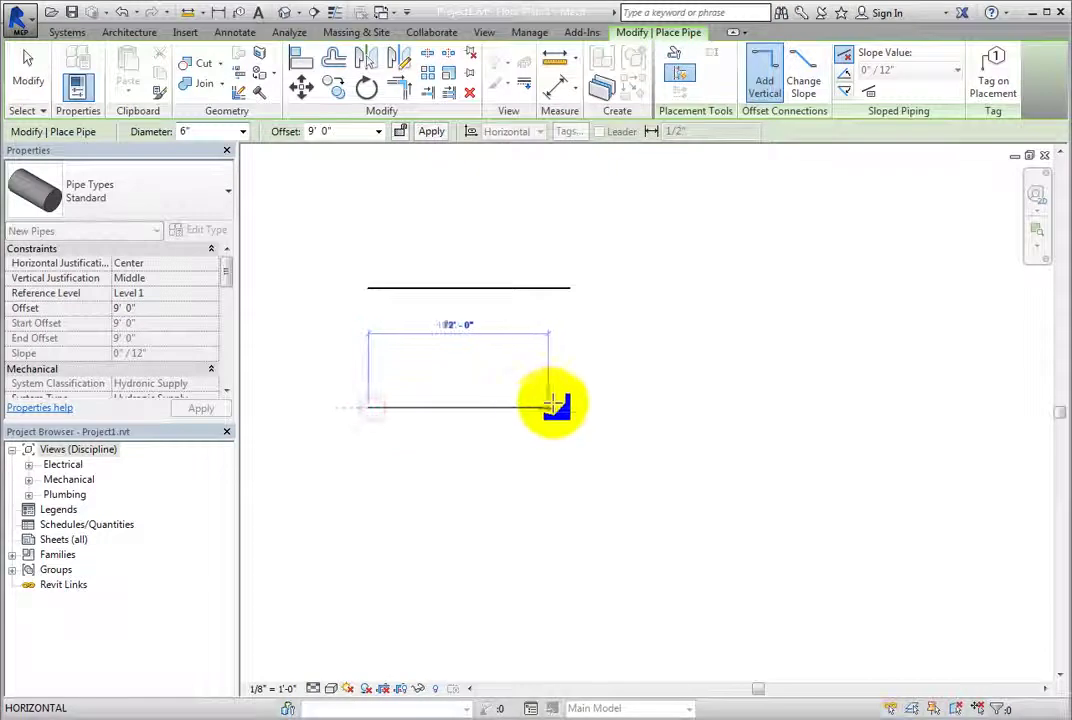
pyautogui.click(570, 406)
pyautogui.press('Escape')
pyautogui.click(366, 517)
pyautogui.click(570, 517)
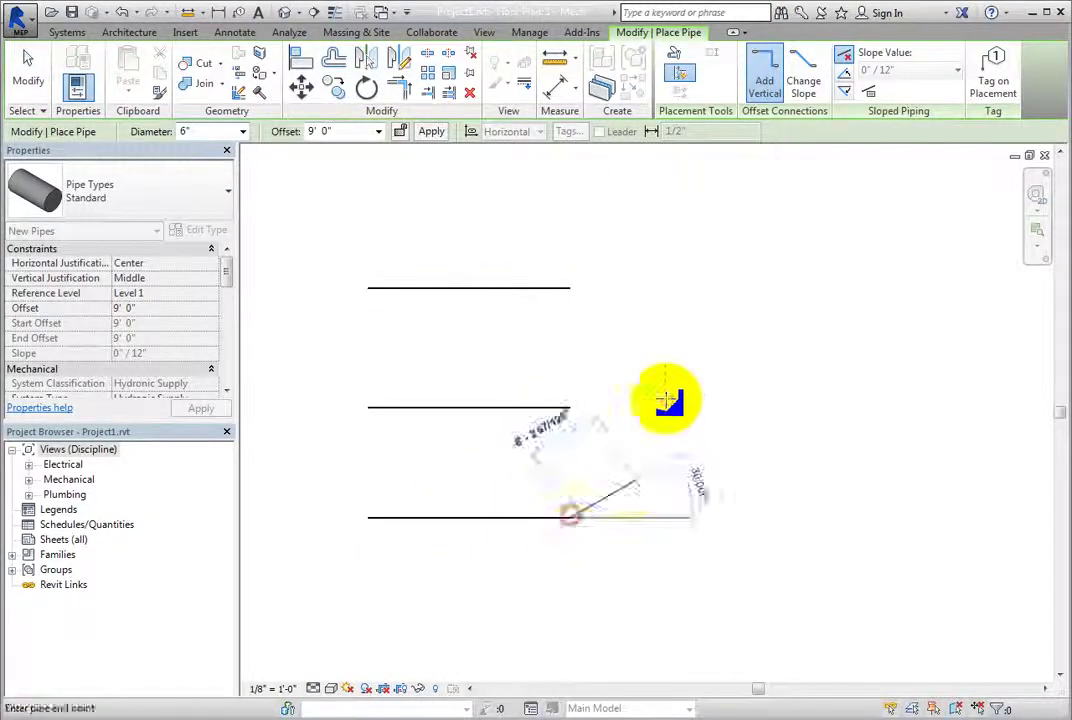
pyautogui.press('Escape')
# Step: Draw a vertical pipe about 46' long beside the horizontal pipes and a pipe slanted at about 60° to its right
pyautogui.click(660, 222)
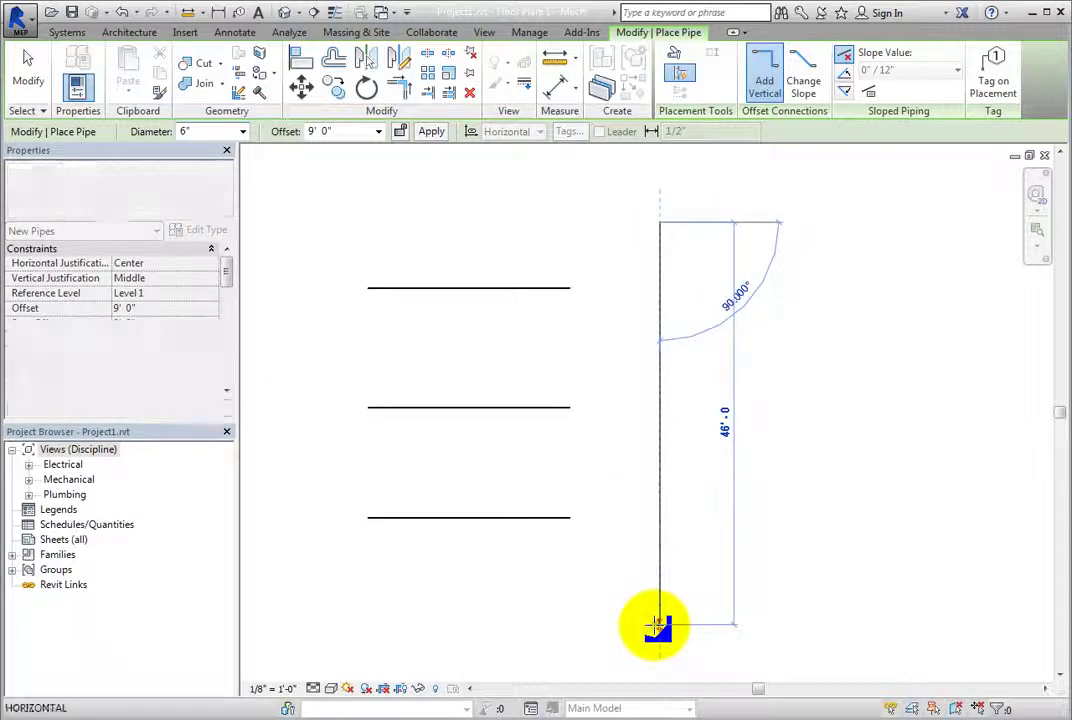
pyautogui.click(658, 625)
pyautogui.press('Escape')
pyautogui.scroll(-1, 700, 580)
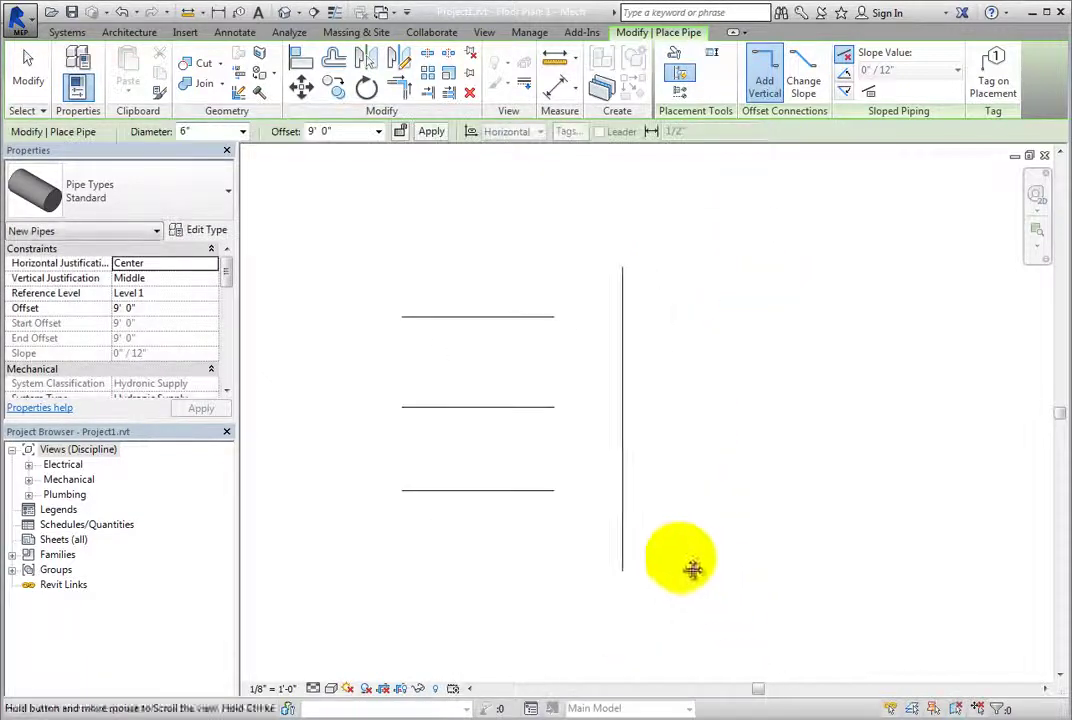
pyautogui.click(688, 641)
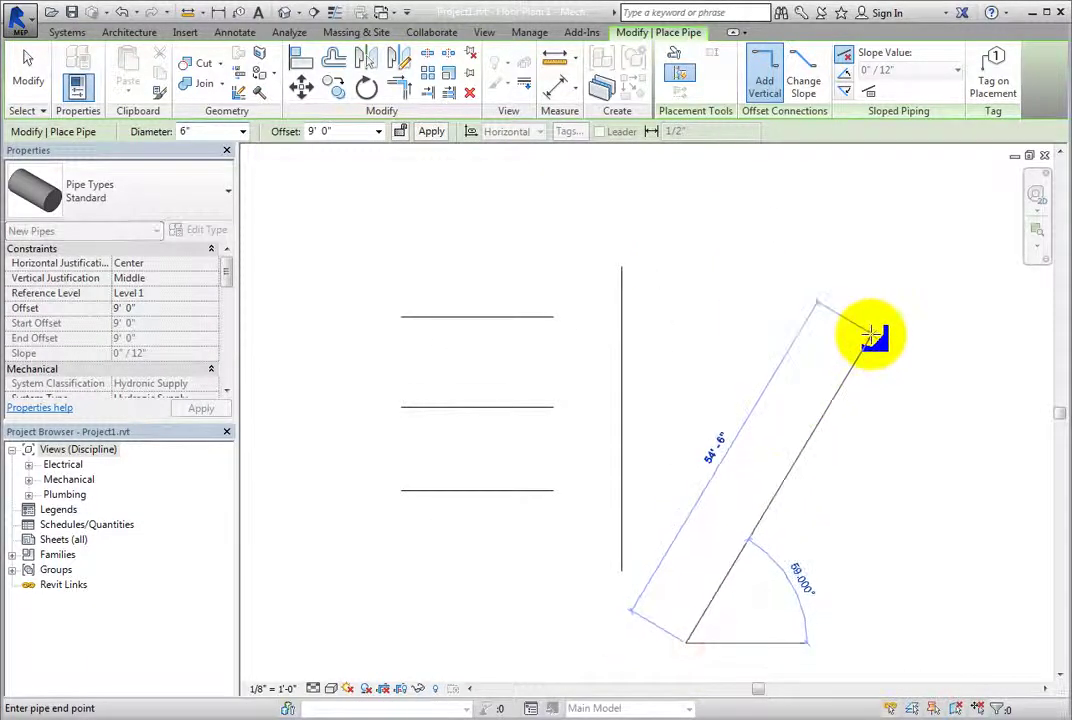
pyautogui.click(857, 350)
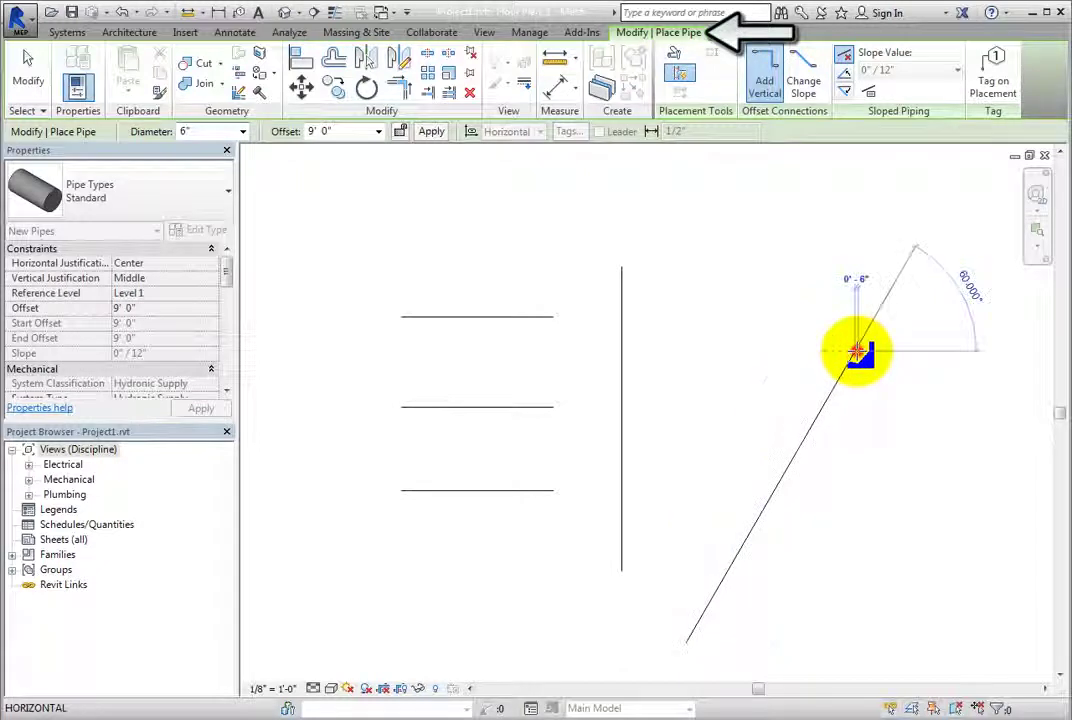
pyautogui.click(40, 90)
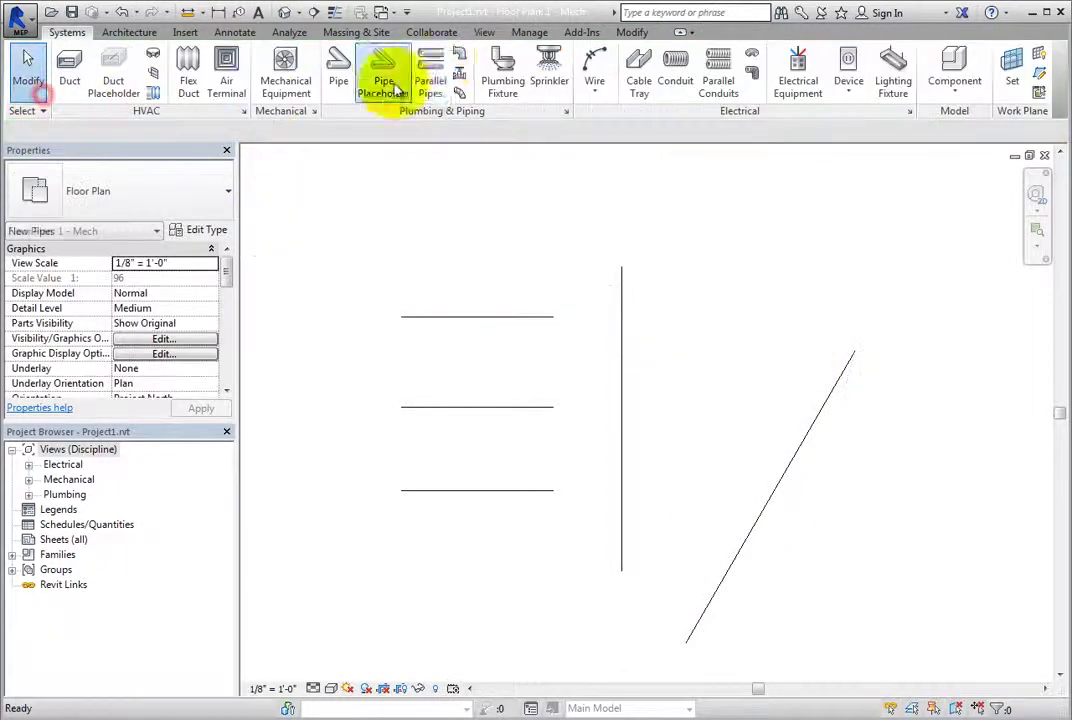
# Step: Trim/extend the slanted pipe and the vertical pipe to a corner at their lower intersection and inspect the fitting
pyautogui.click(634, 31)
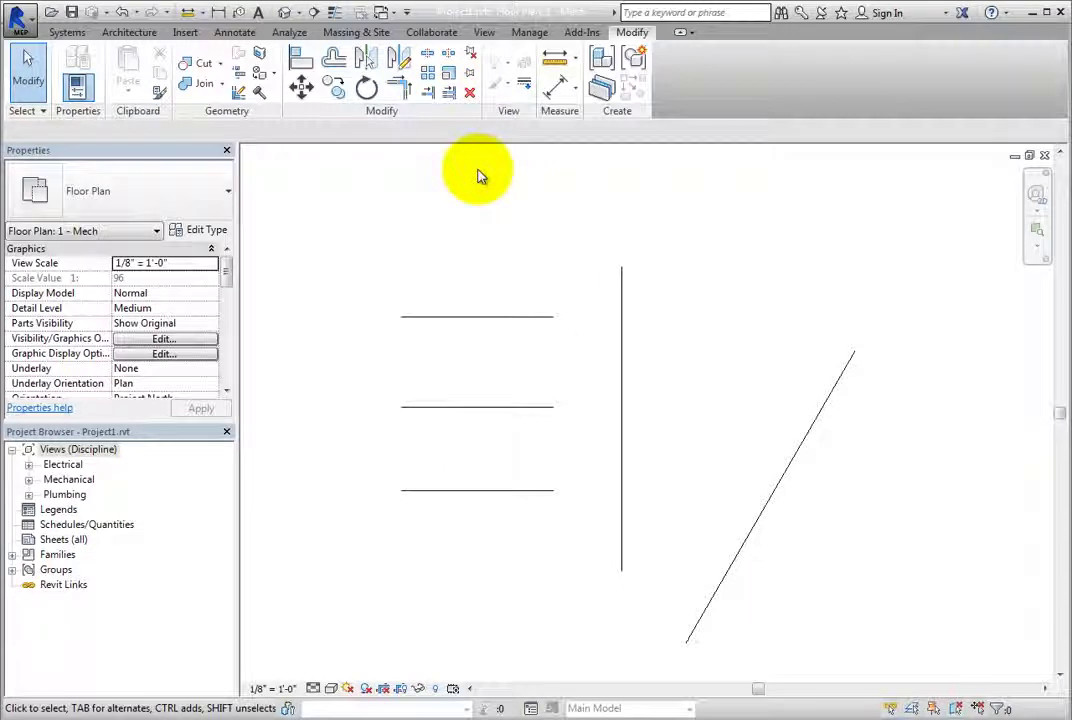
pyautogui.click(400, 94)
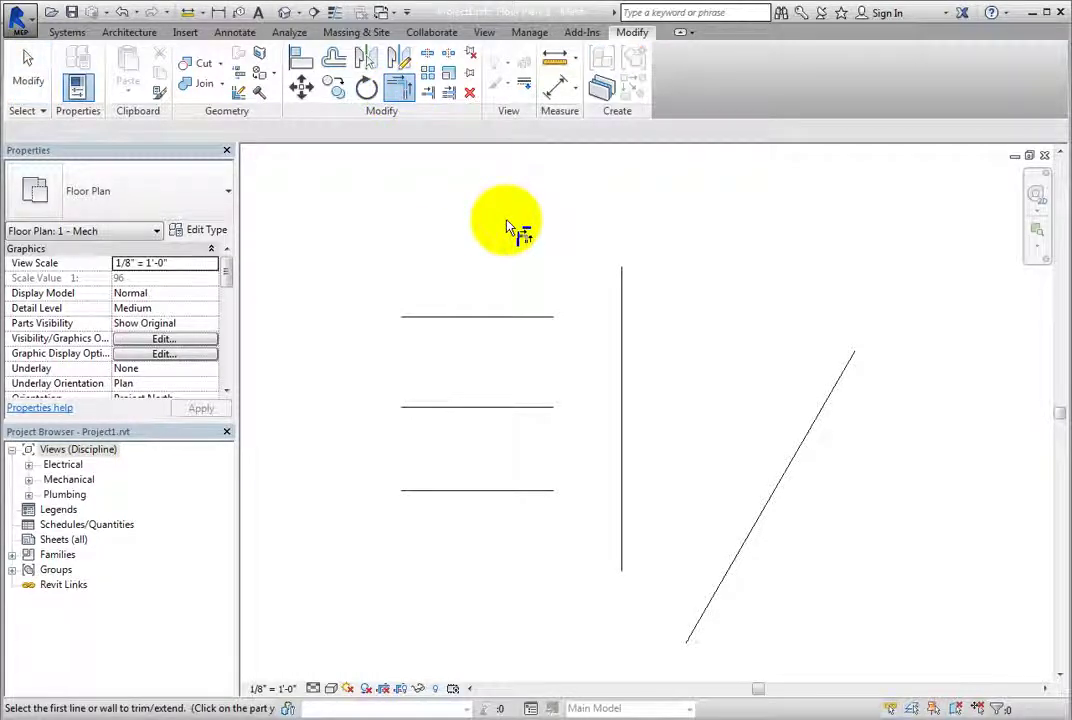
pyautogui.click(507, 226)
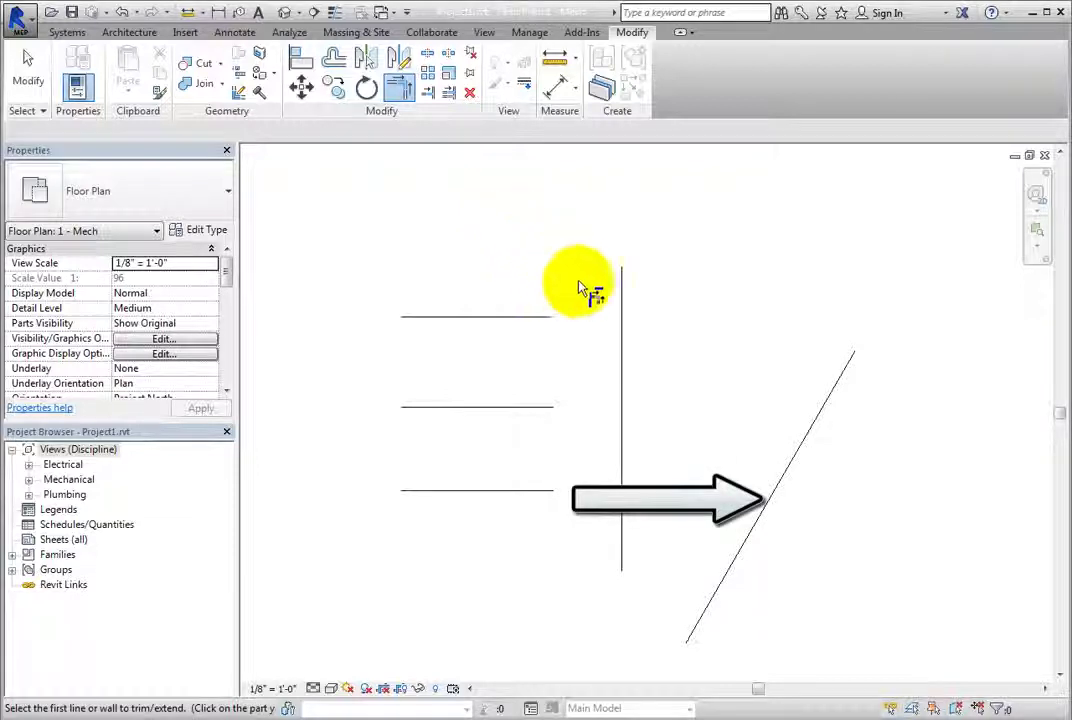
pyautogui.click(765, 519)
pyautogui.moveTo(737, 522); pyautogui.dragTo(665, 458, button='middle')
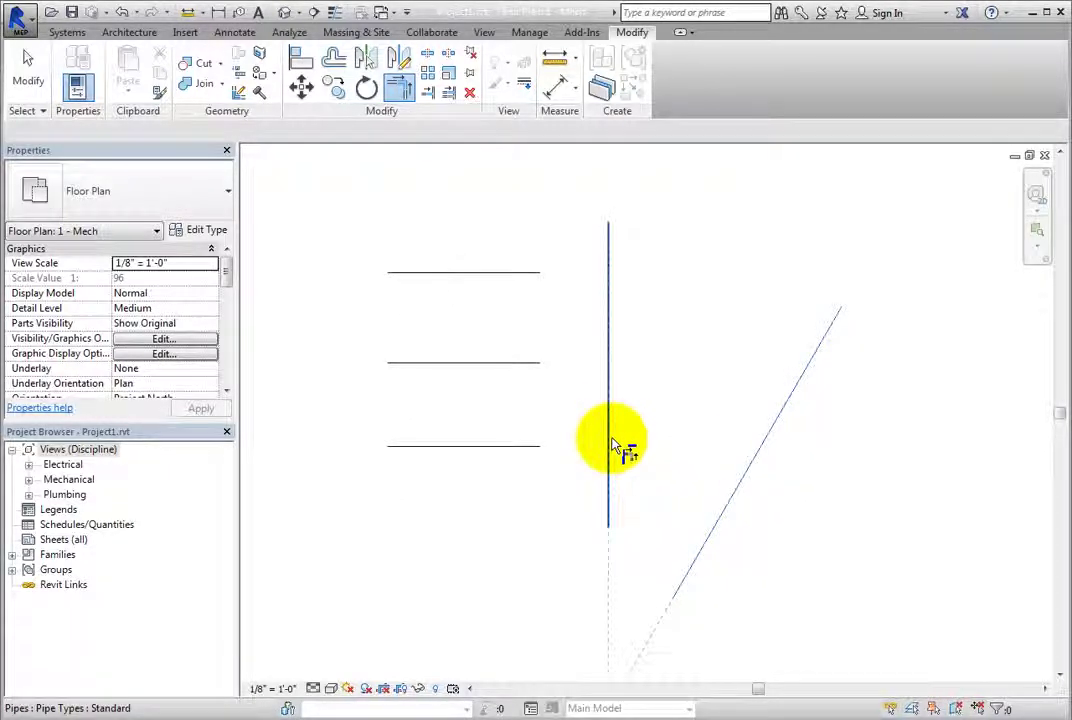
pyautogui.scroll(-3, 612, 443)
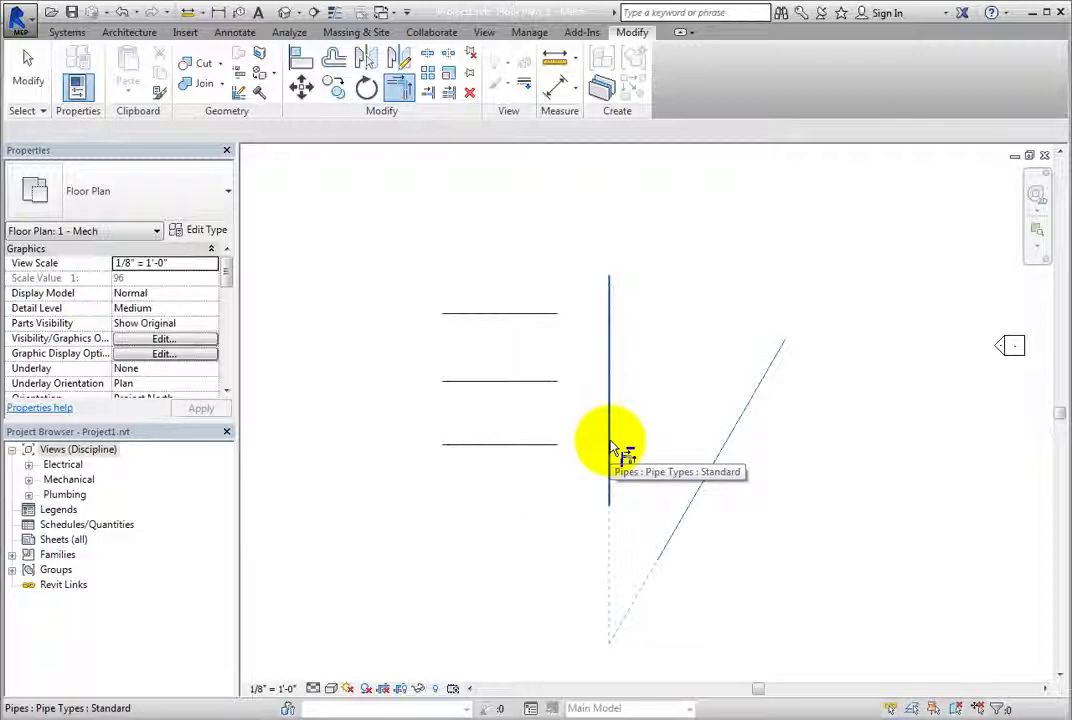
pyautogui.click(612, 446)
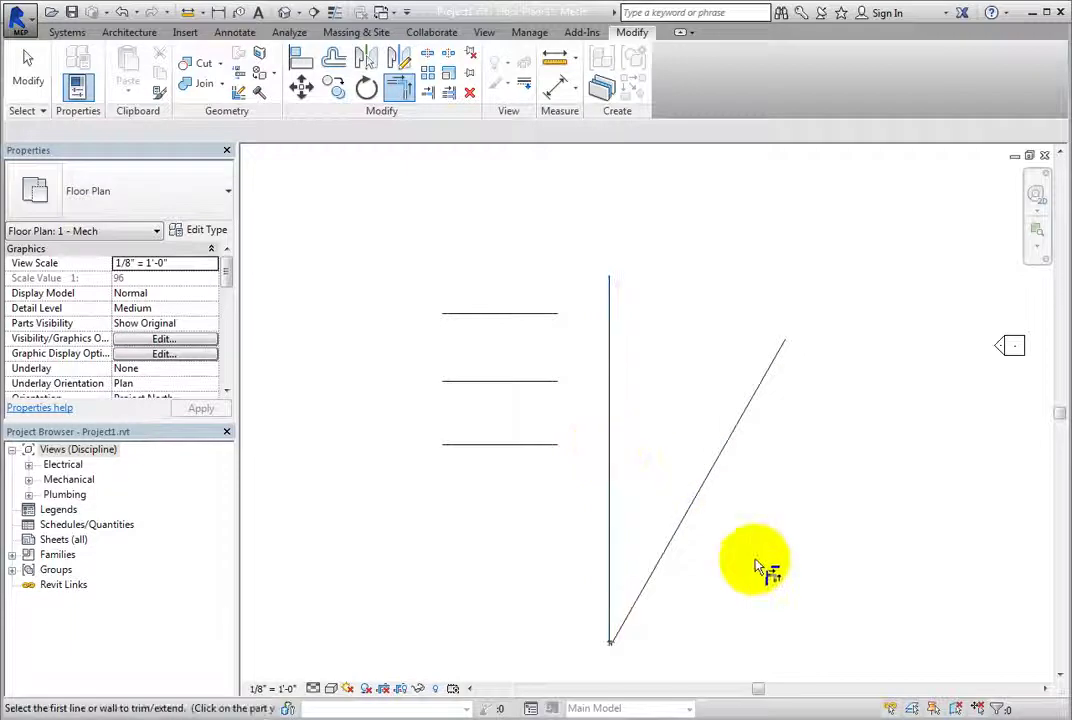
pyautogui.scroll(4, 611, 648)
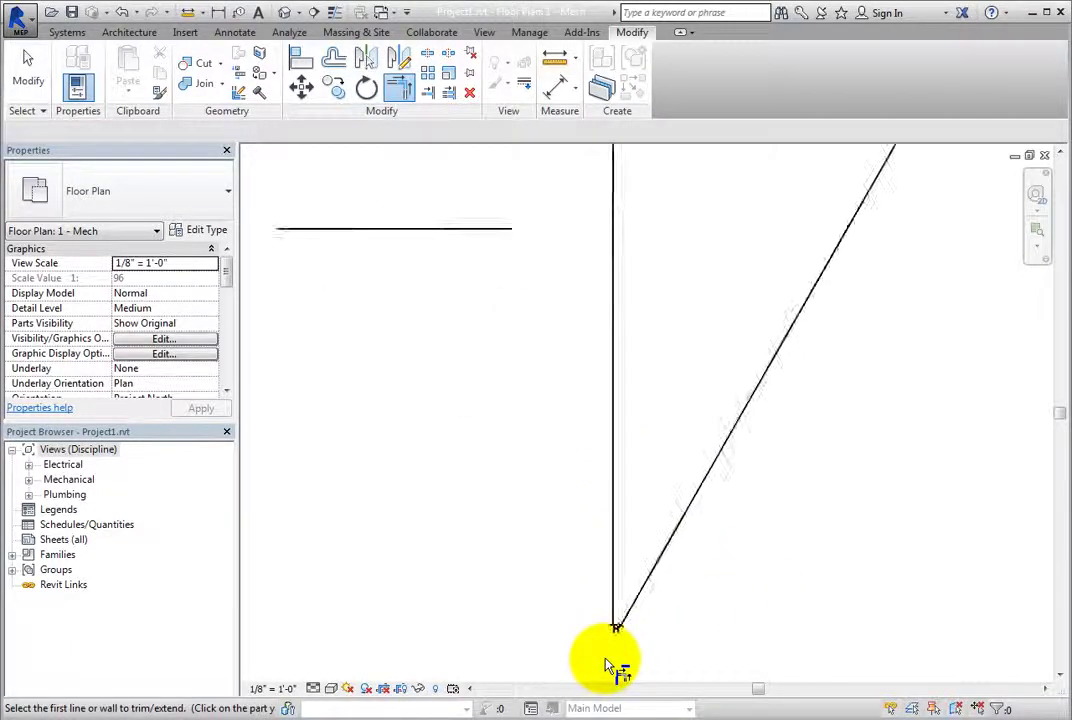
pyautogui.scroll(2, 605, 665)
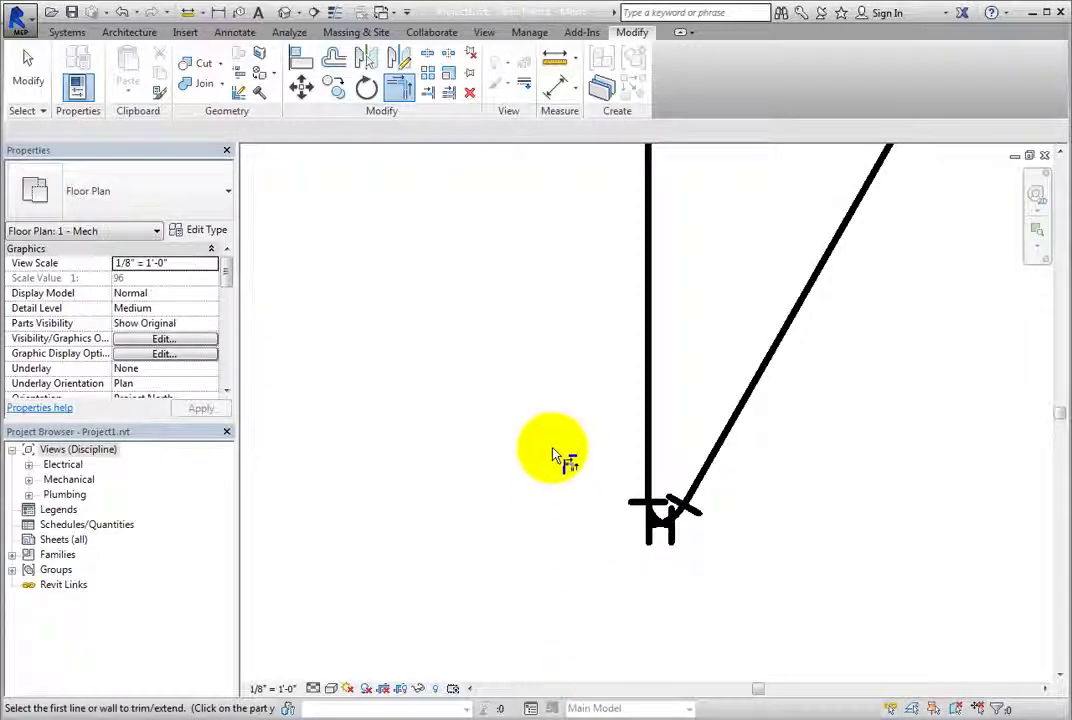
pyautogui.scroll(-5, 558, 456)
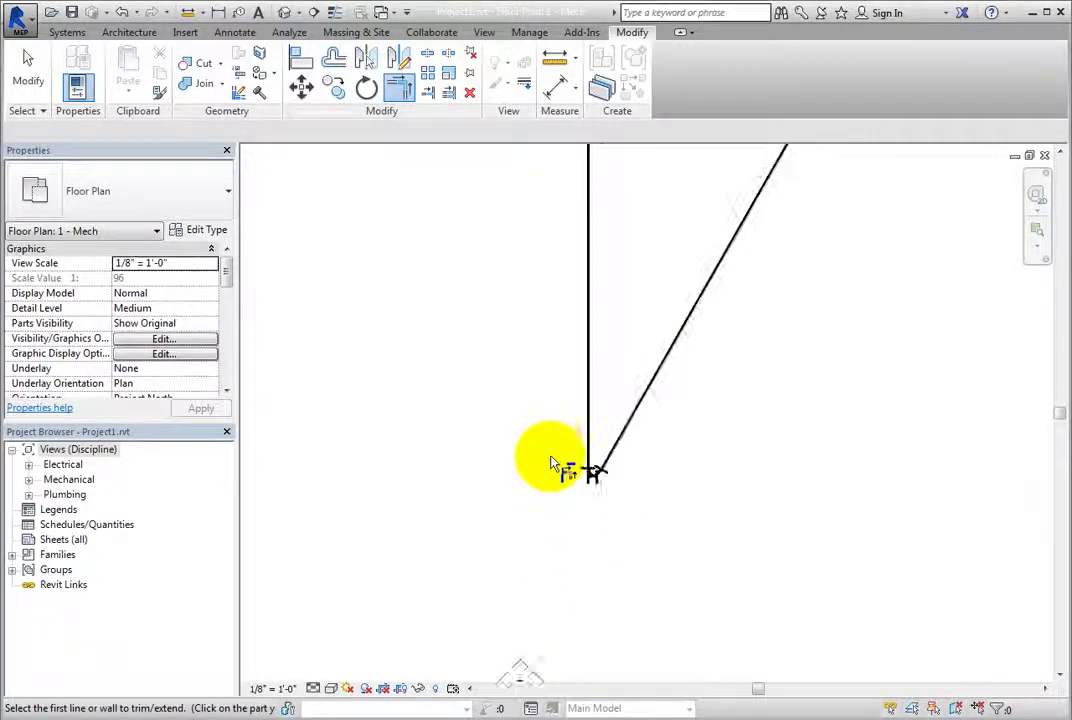
# Step: Try to trim the top horizontal pipe and the vertical pipe to a corner keeping the vertical pipe's upper part, and undo the trim
pyautogui.moveTo(465, 364); pyautogui.dragTo(597, 550, button='middle')
pyautogui.scroll(-1, 591, 520)
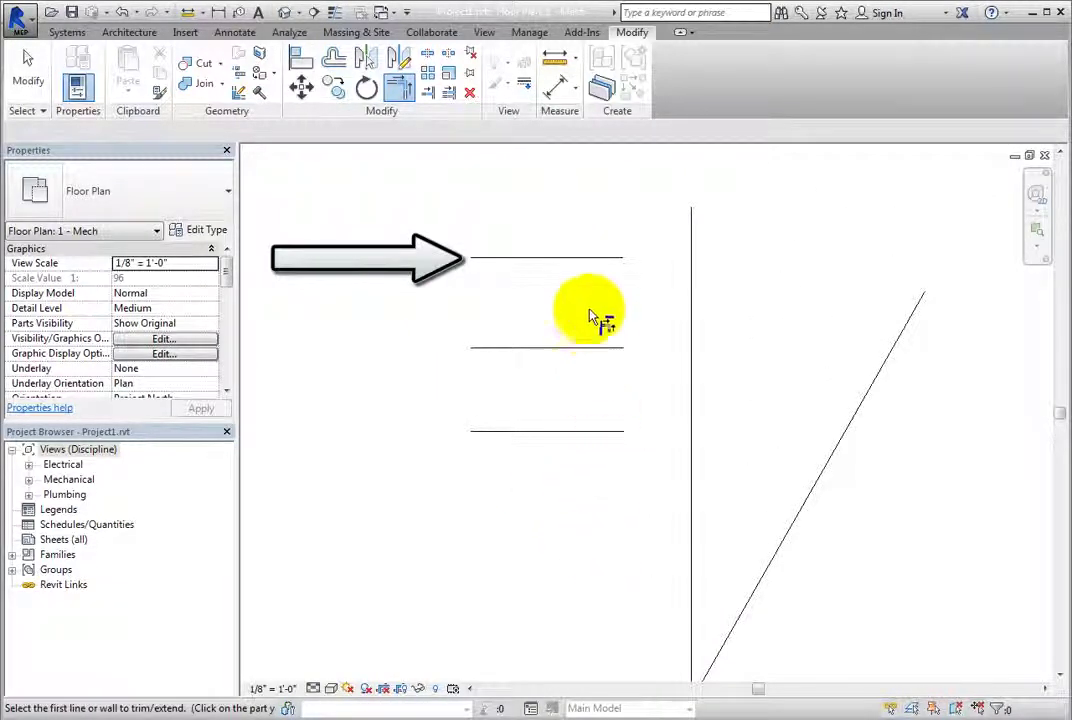
pyautogui.click(587, 260)
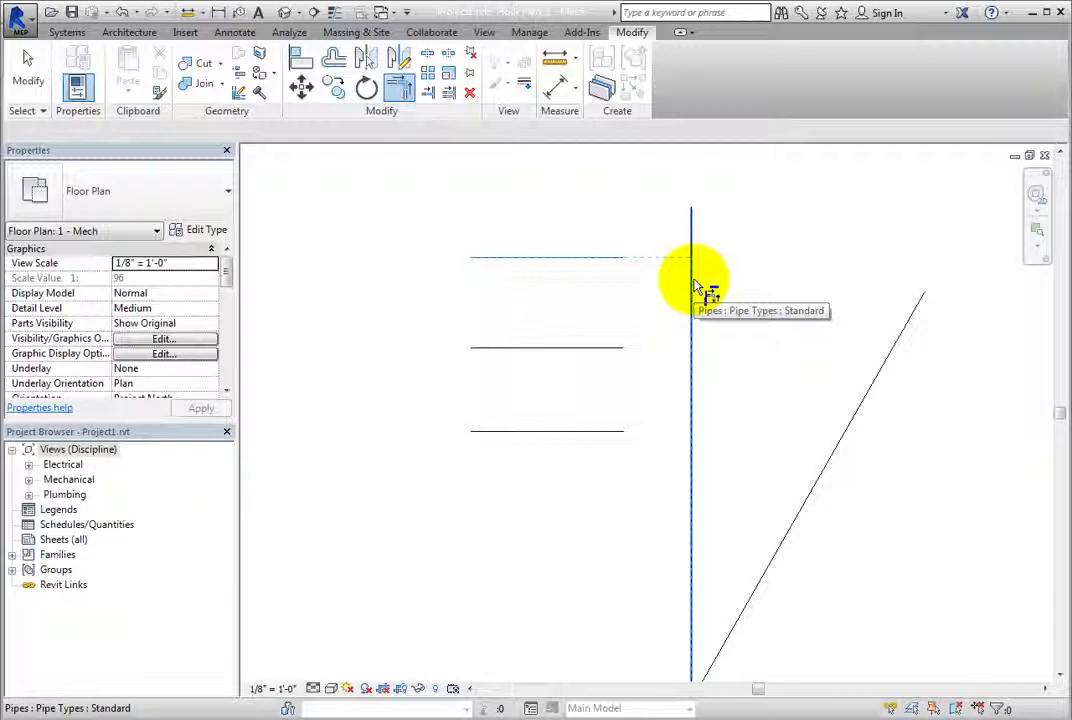
pyautogui.scroll(1, 693, 244)
pyautogui.scroll(2, 693, 244)
pyautogui.moveTo(697, 242); pyautogui.dragTo(732, 366, button='middle')
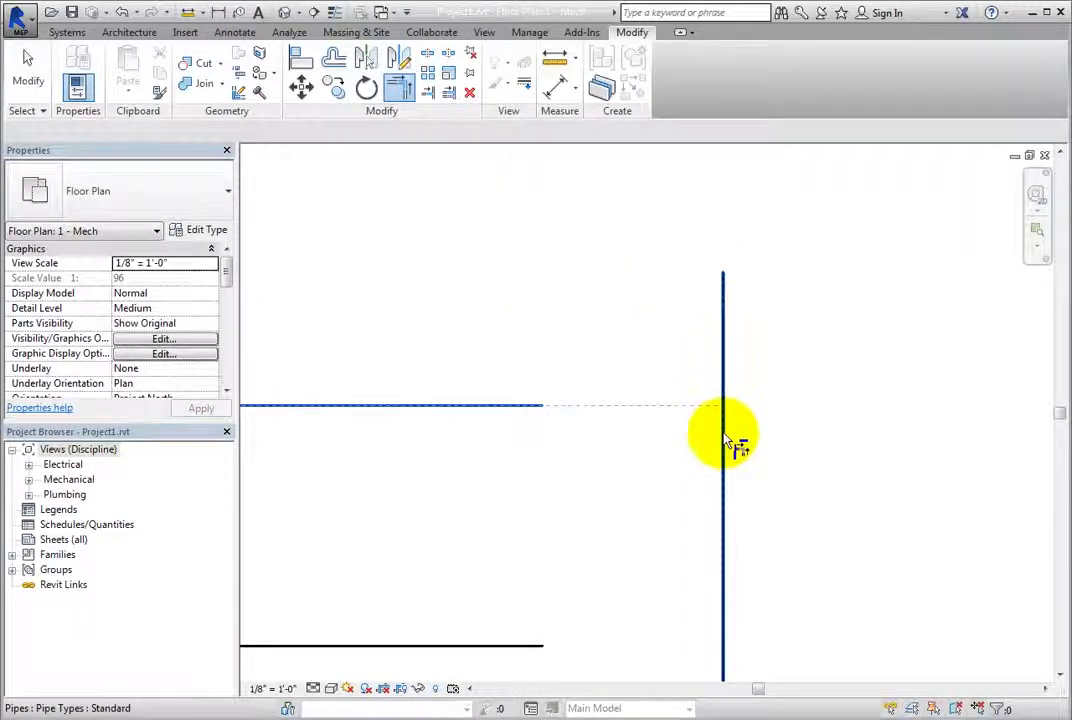
pyautogui.click(724, 362)
pyautogui.scroll(-2, 730, 438)
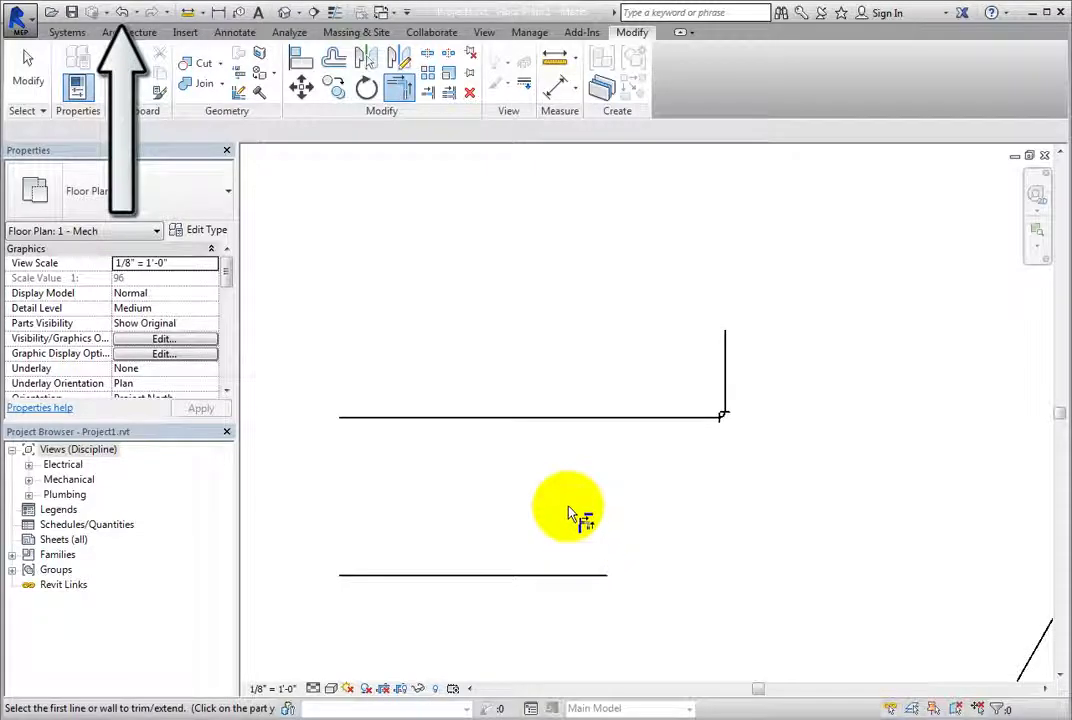
pyautogui.click(120, 15)
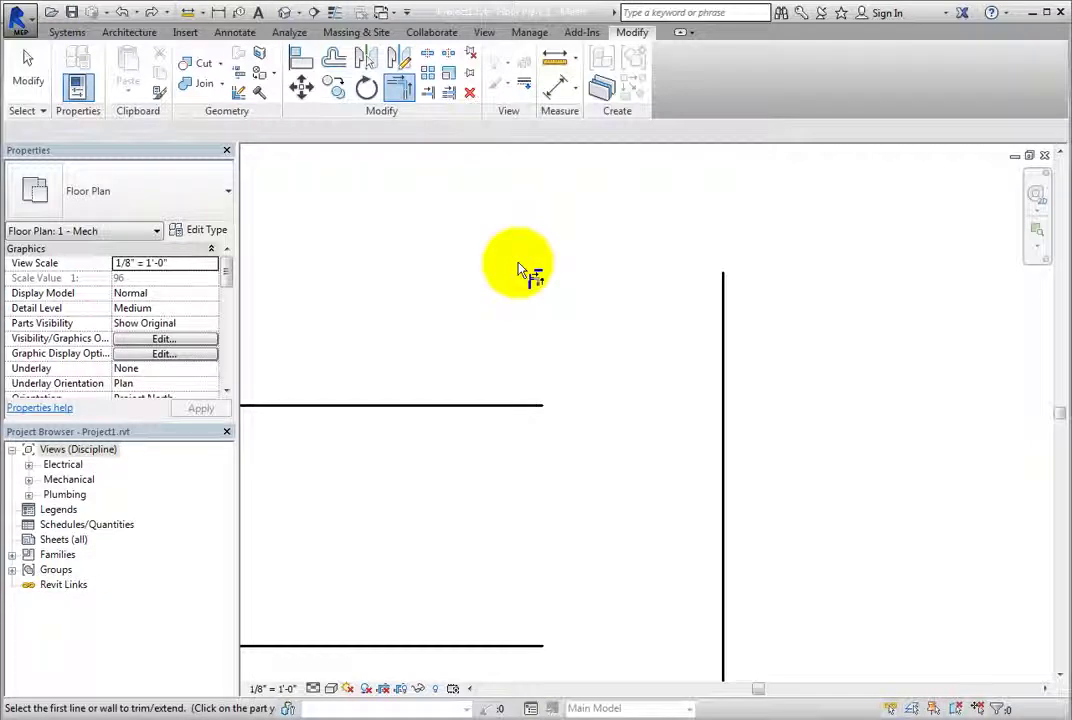
# Step: Trim/extend the top horizontal pipe and the vertical pipe to a corner, keeping the vertical pipe's lower part
pyautogui.scroll(-3, 519, 270)
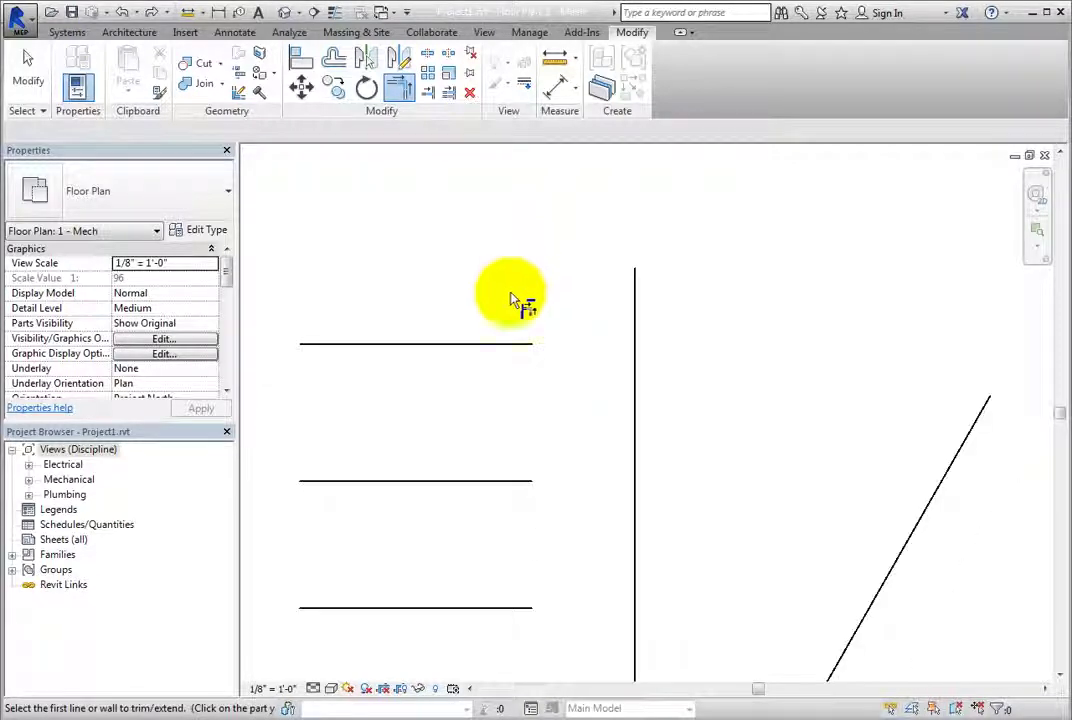
pyautogui.click(506, 345)
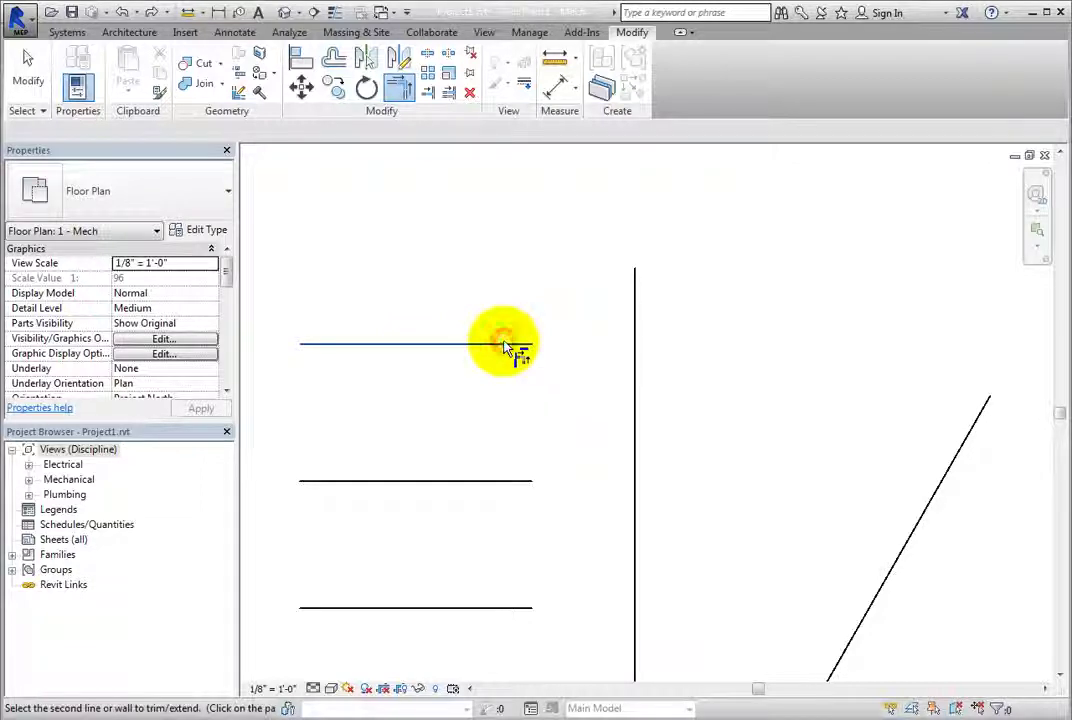
pyautogui.click(633, 412)
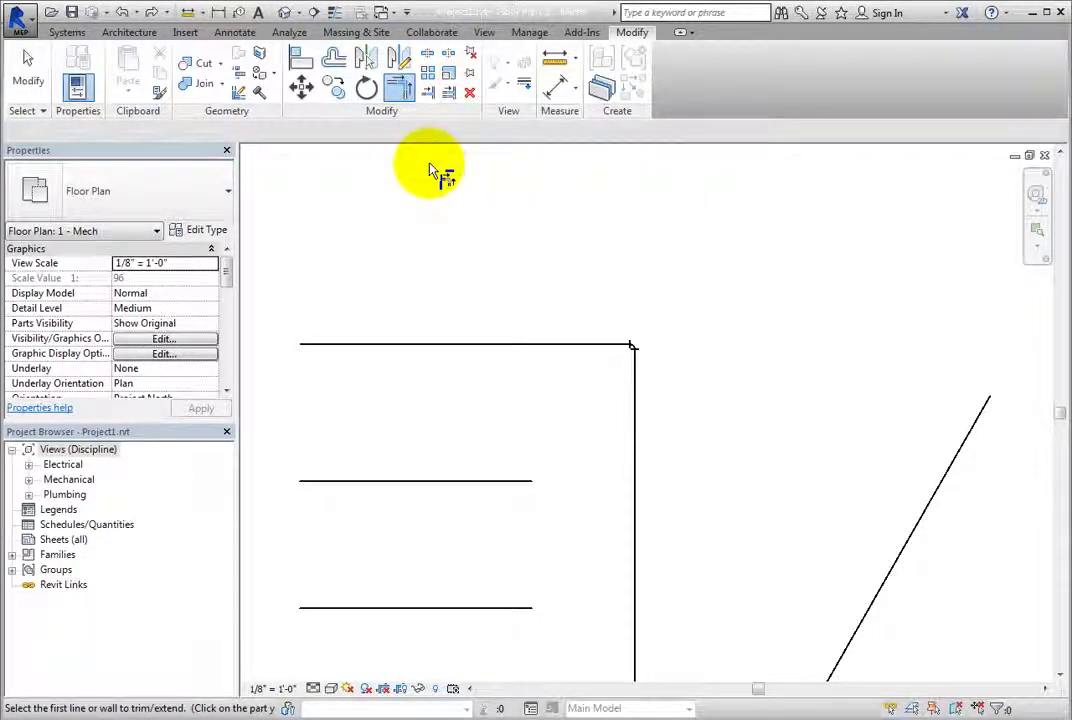
# Step: Extend the middle horizontal pipe to the vertical pipe with Trim/Extend Single Element and inspect the tee connection
pyautogui.click(430, 98)
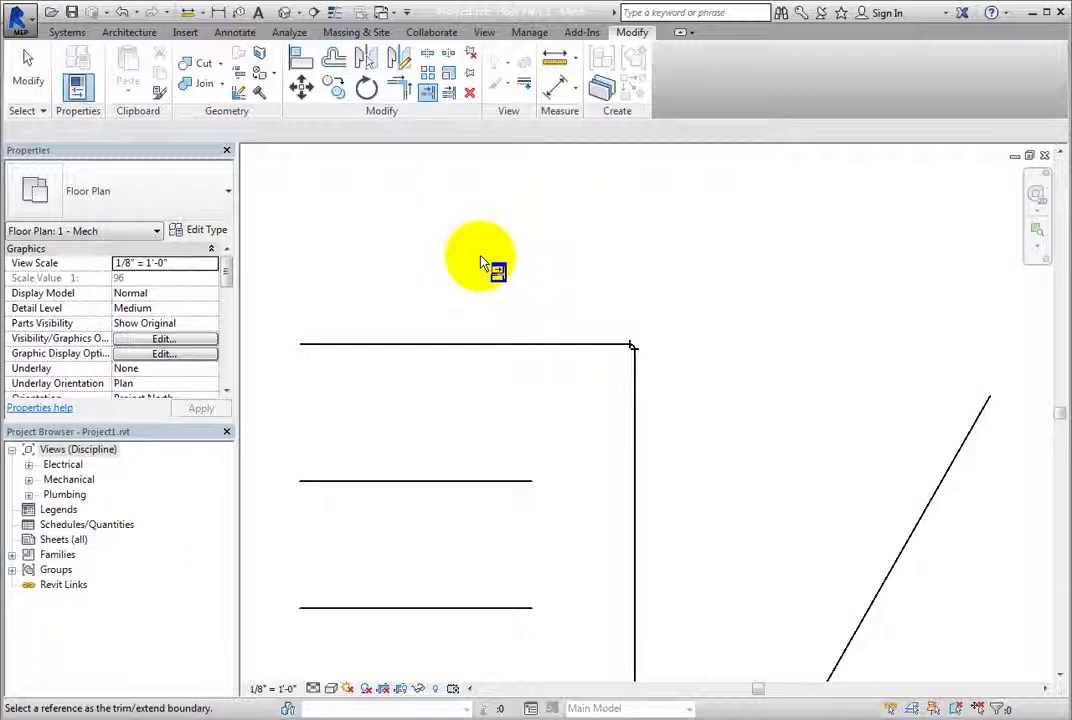
pyautogui.scroll(-1, 537, 387)
pyautogui.moveTo(537, 387); pyautogui.dragTo(613, 325, button='middle')
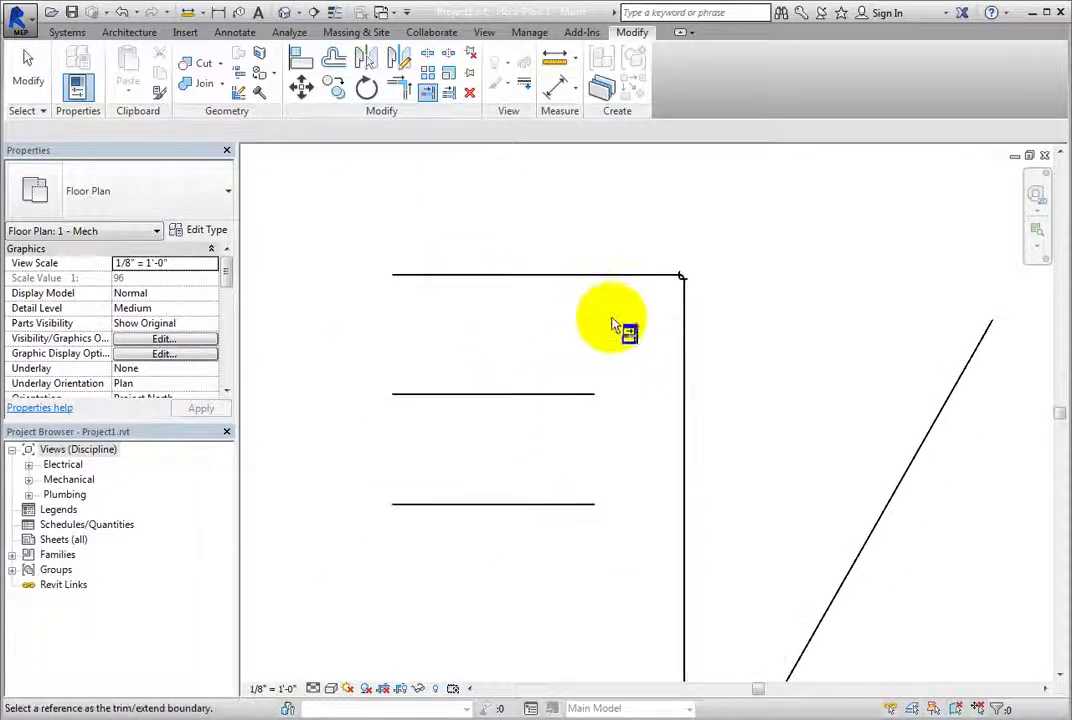
pyautogui.click(685, 360)
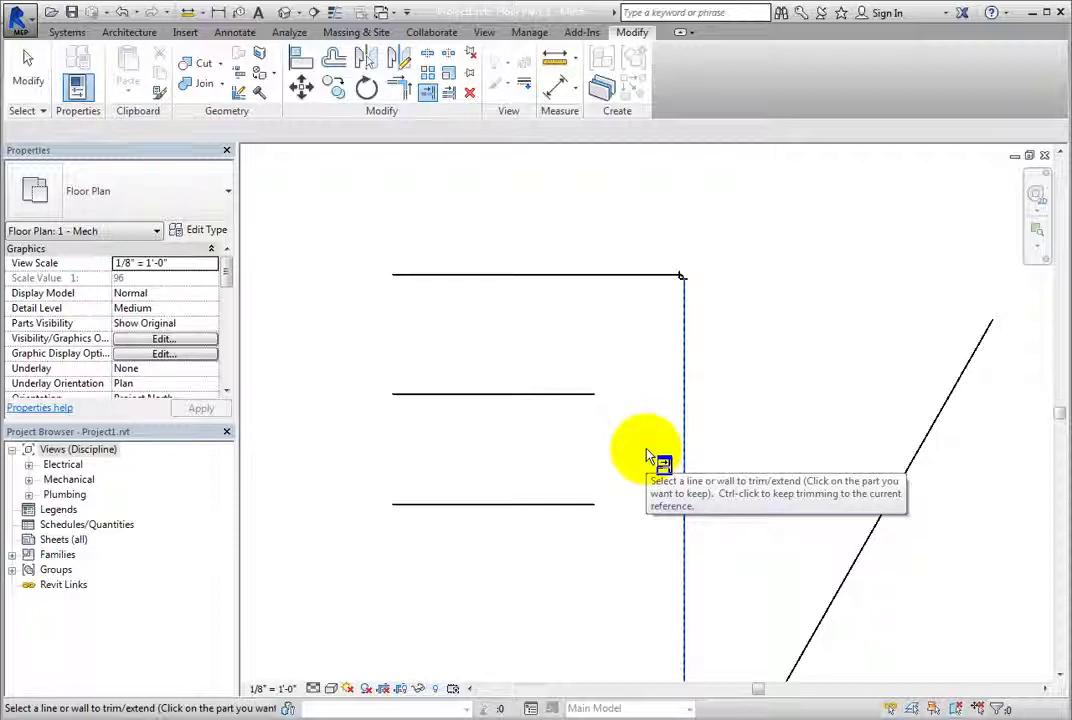
pyautogui.click(575, 398)
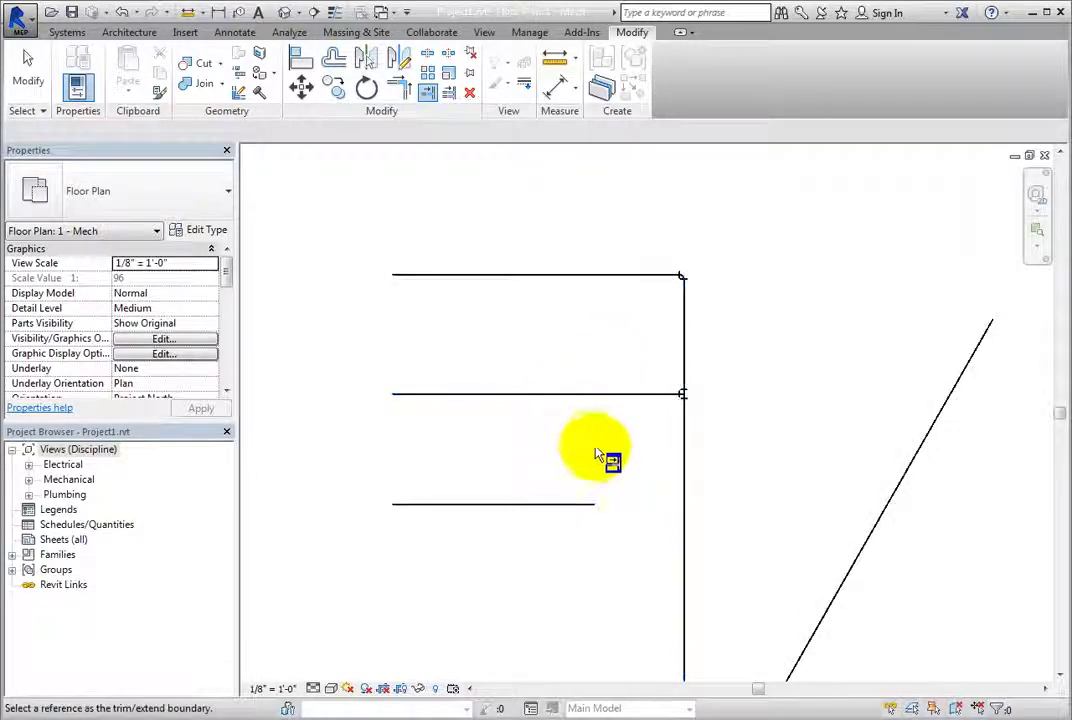
pyautogui.scroll(5, 686, 400)
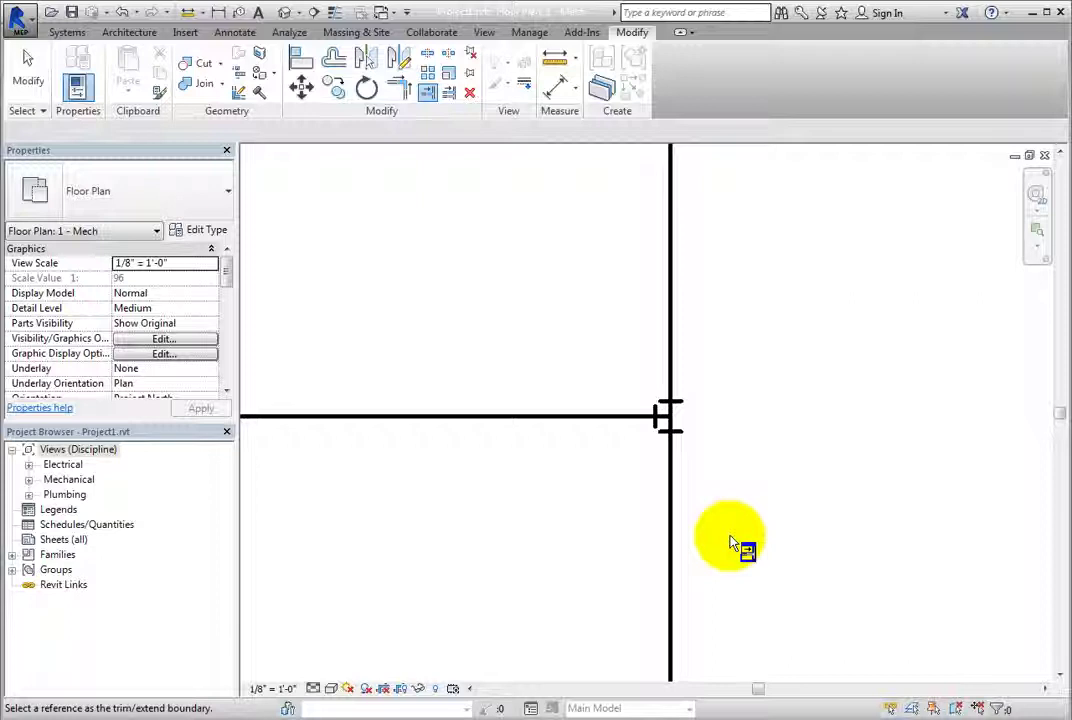
pyautogui.scroll(-4, 734, 545)
pyautogui.moveTo(763, 583); pyautogui.dragTo(684, 455, button='middle')
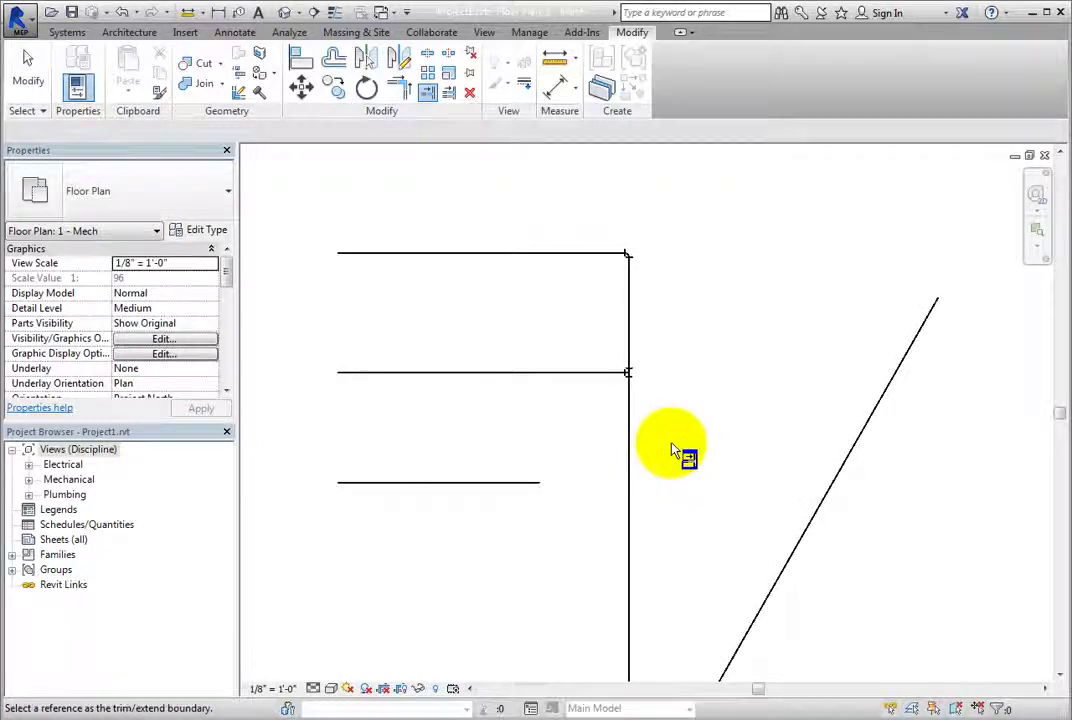
pyautogui.click(628, 374)
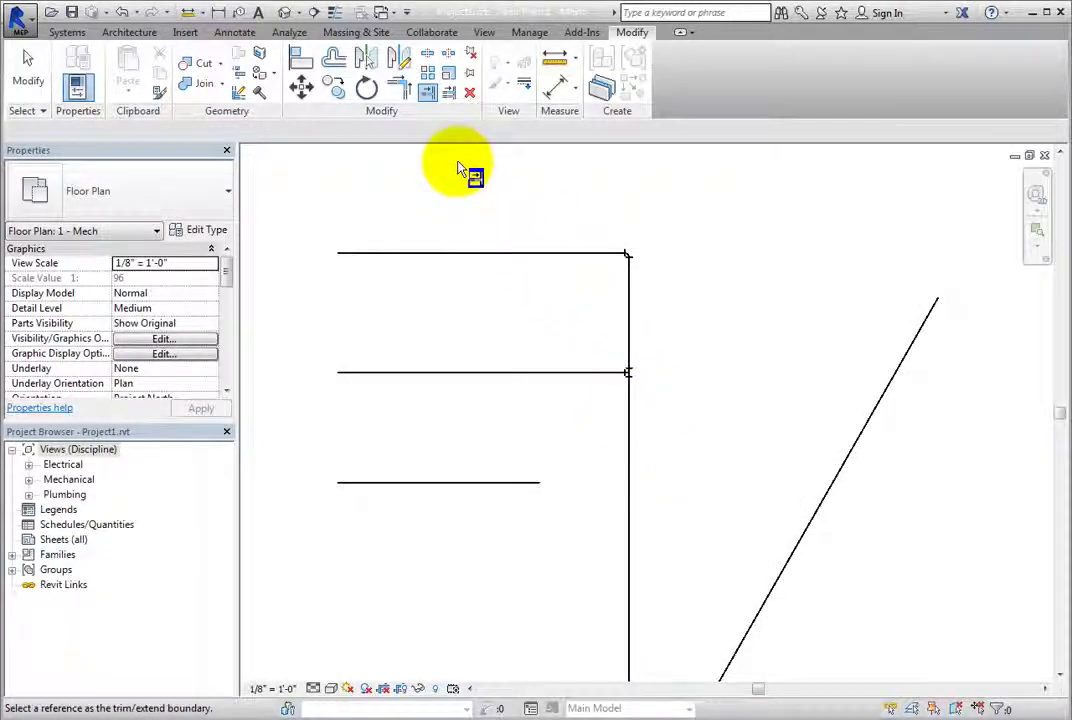
# Step: Extend the three horizontal pipes toward the slanted pipe with Trim/Extend Multiple Elements and inspect the fittings at the intersections
pyautogui.click(450, 94)
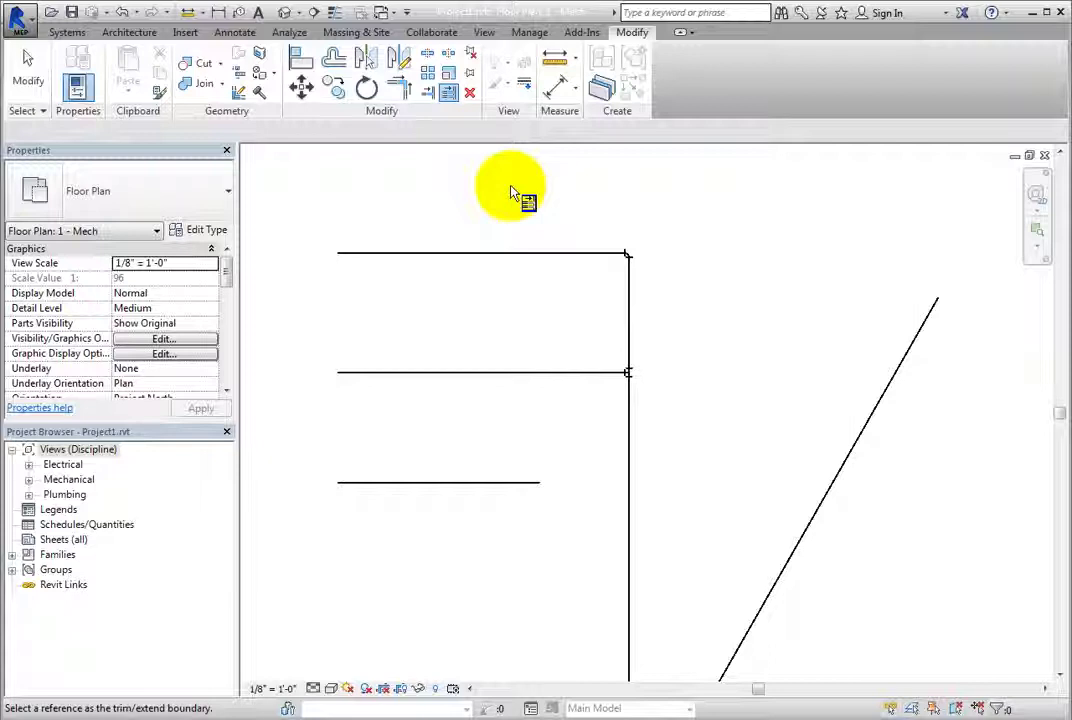
pyautogui.click(830, 497)
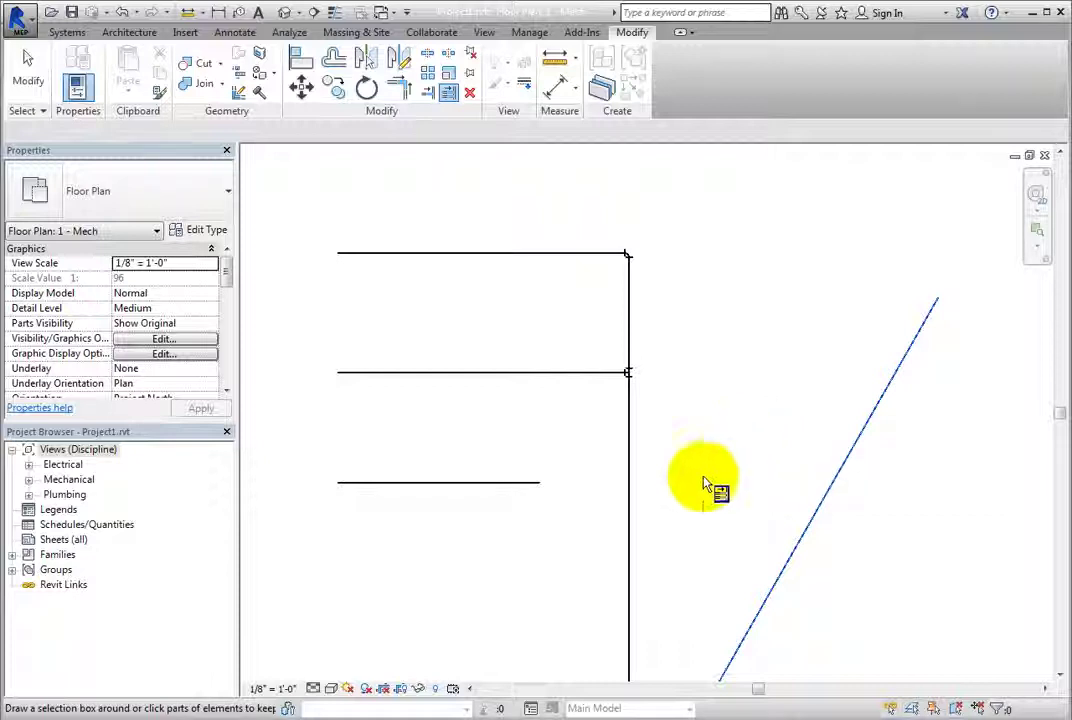
pyautogui.click(521, 488)
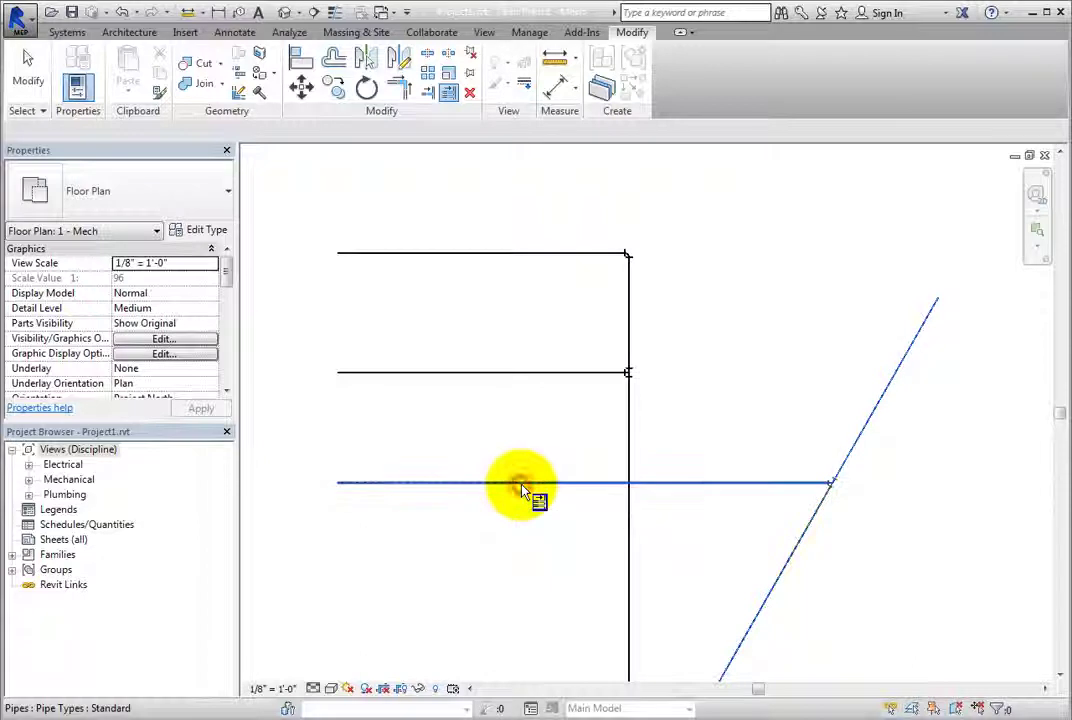
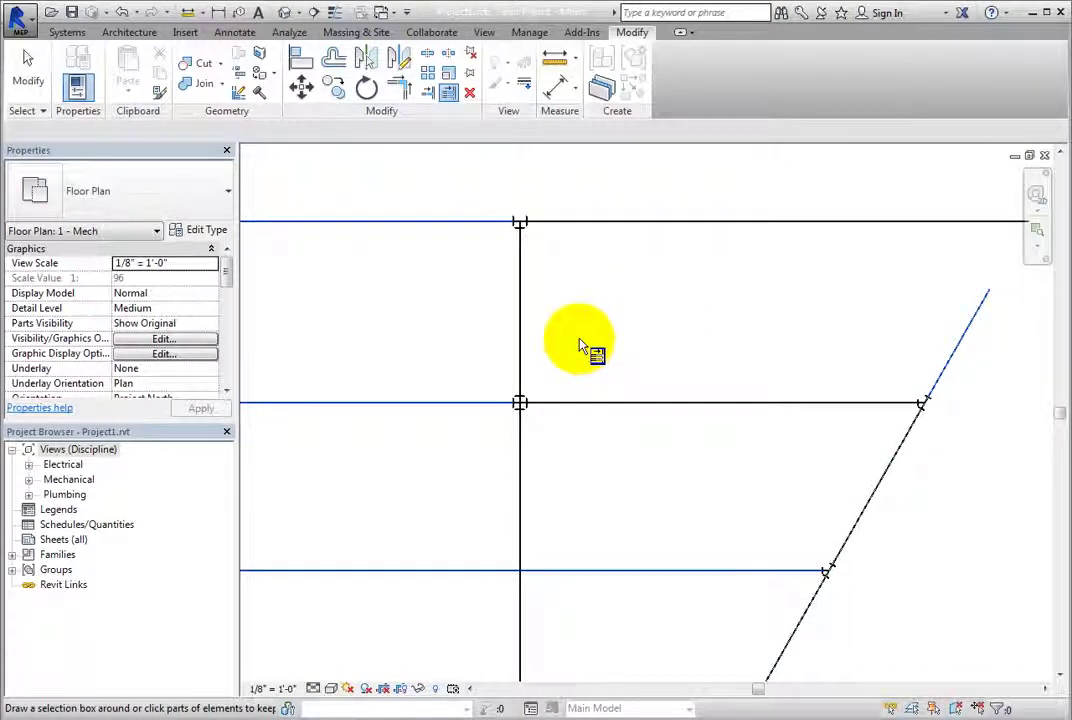
pyautogui.scroll(1, 515, 597)
pyautogui.scroll(1, 515, 597)
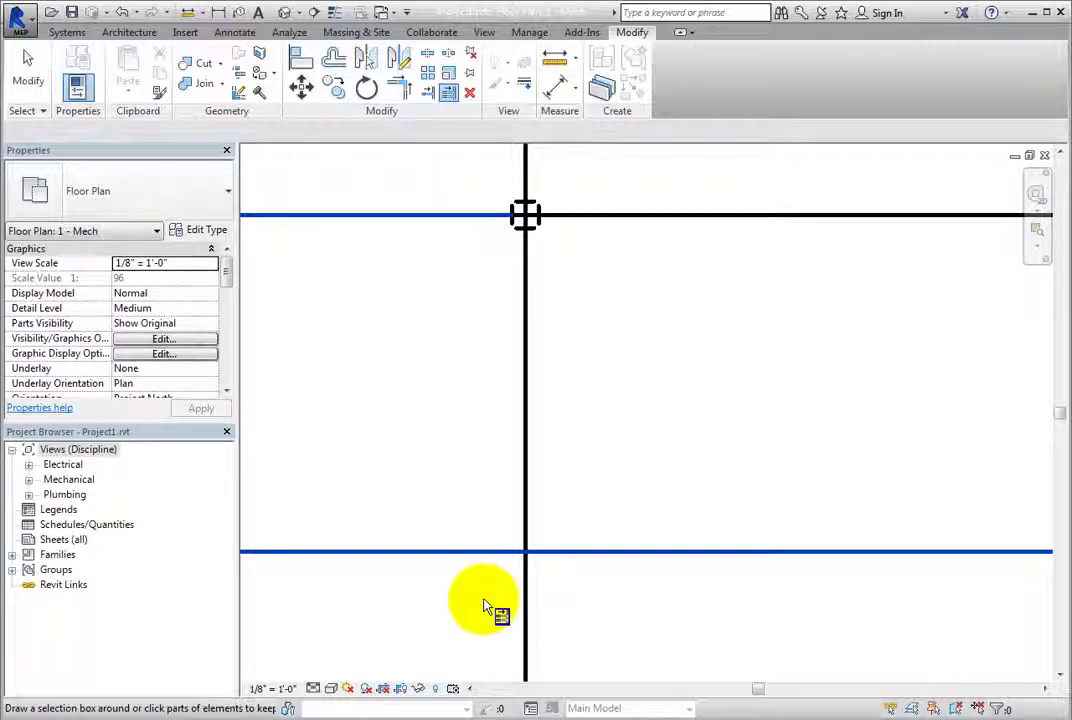
pyautogui.scroll(-2, 484, 604)
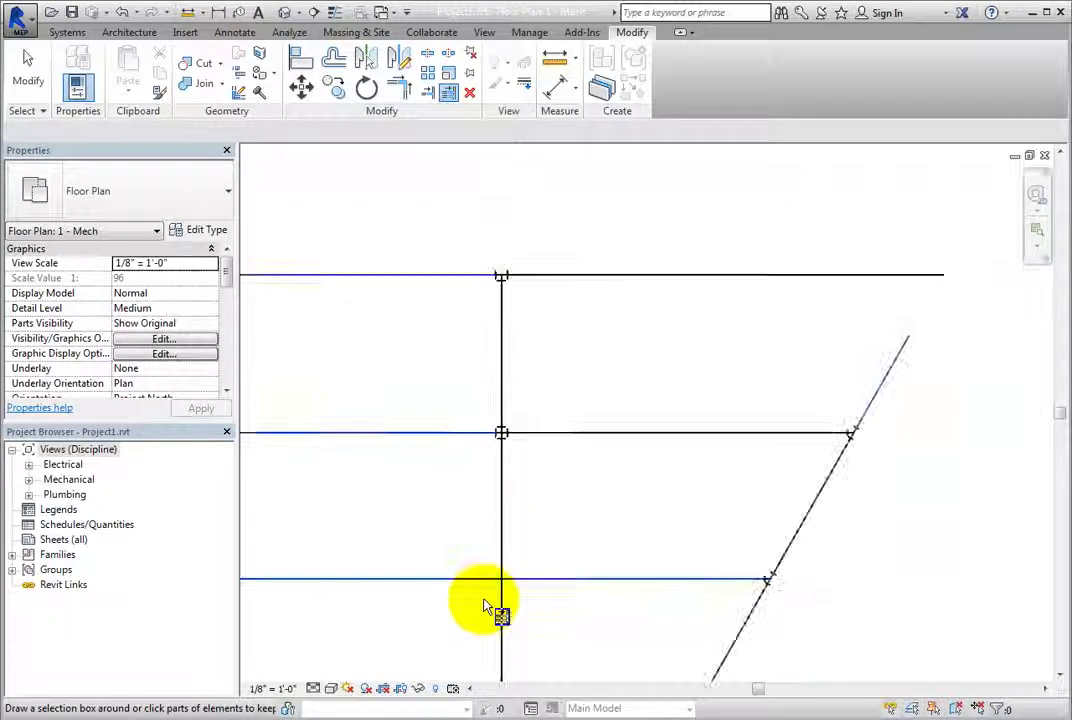
pyautogui.moveTo(400, 625); pyautogui.dragTo(505, 567, button='middle')
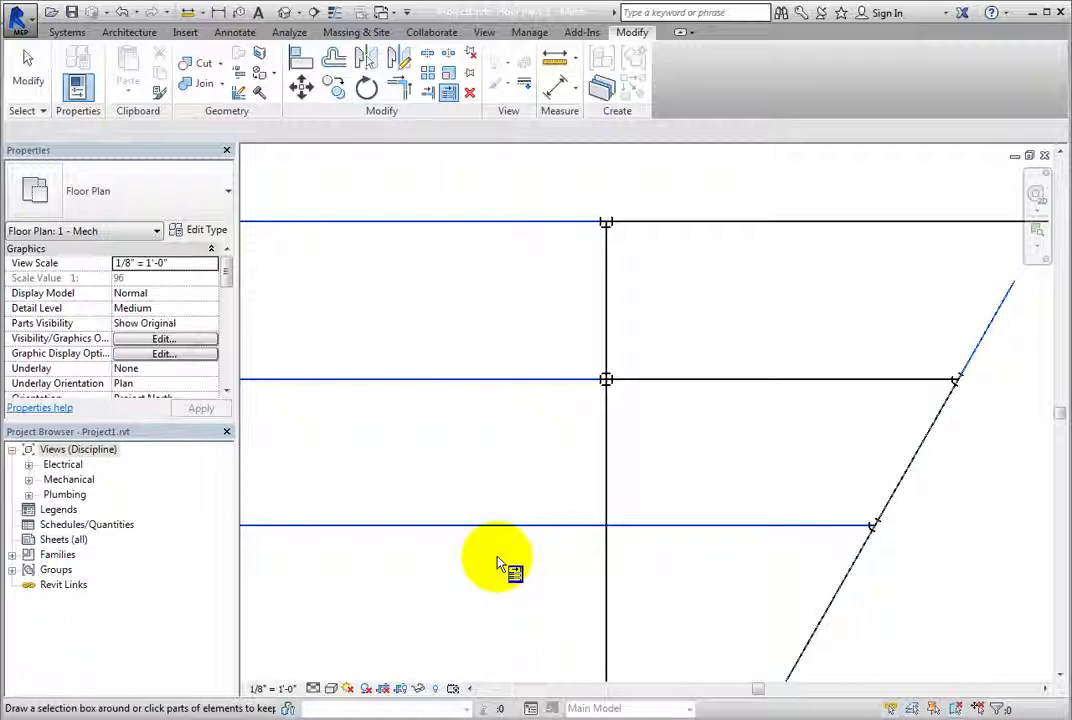
pyautogui.click(44, 88)
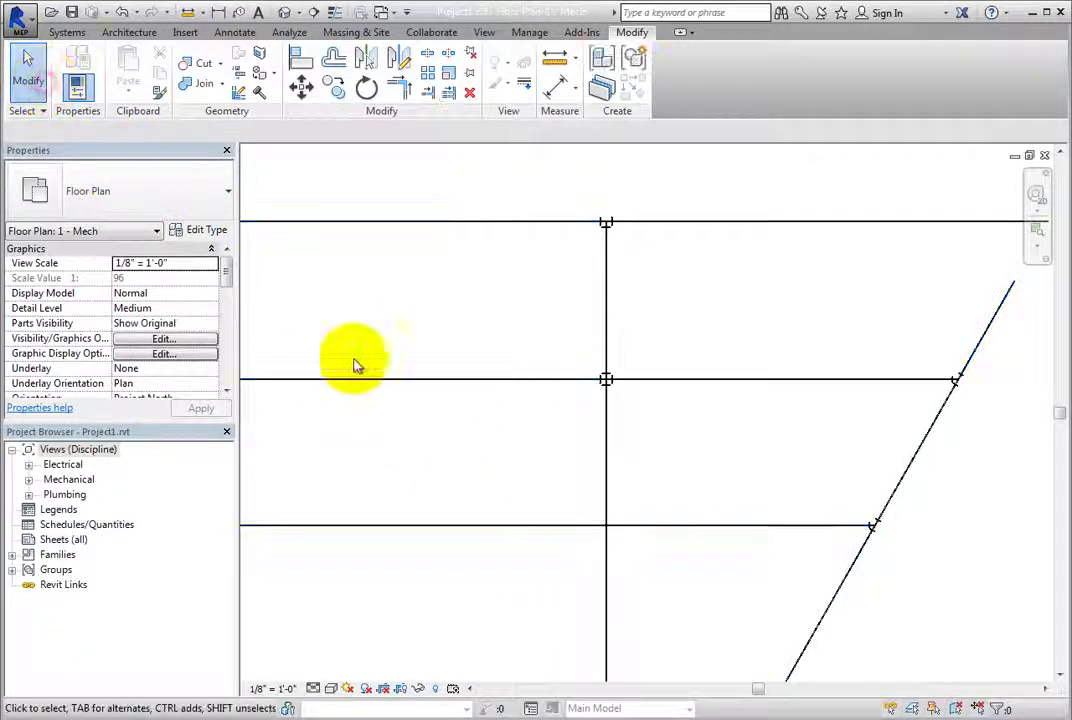
pyautogui.click(530, 528)
pyautogui.click(551, 438)
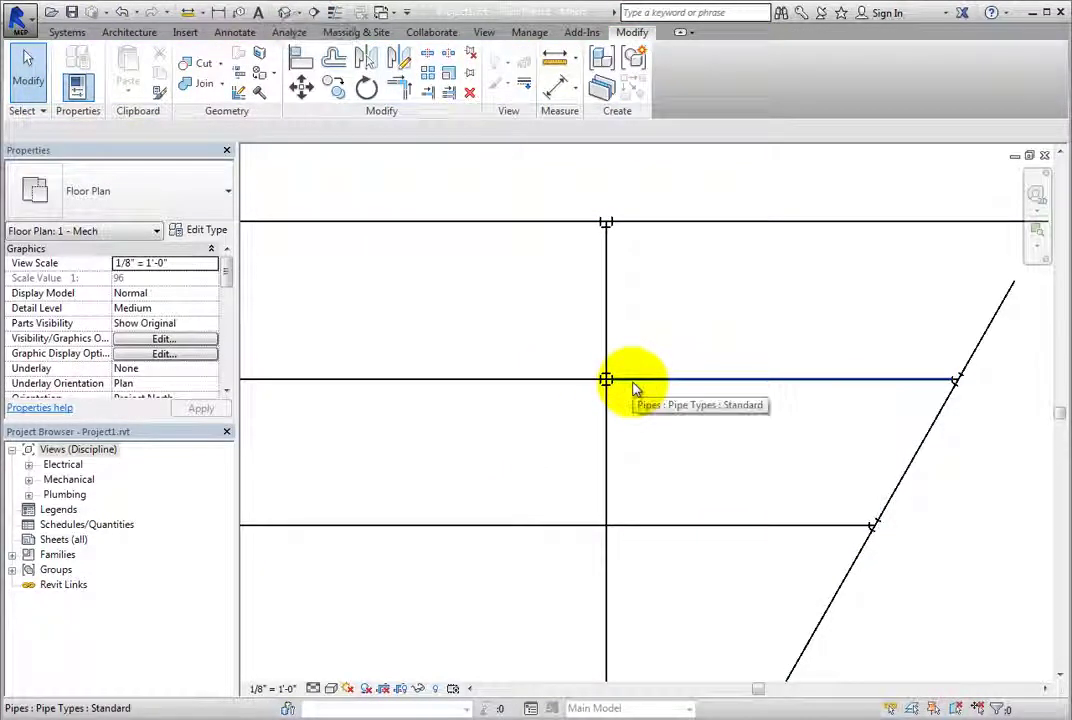
# Step: Draw a vertical detail line about 37' long across the three horizontal pipes, to the left of the vertical pipe
pyautogui.click(244, 33)
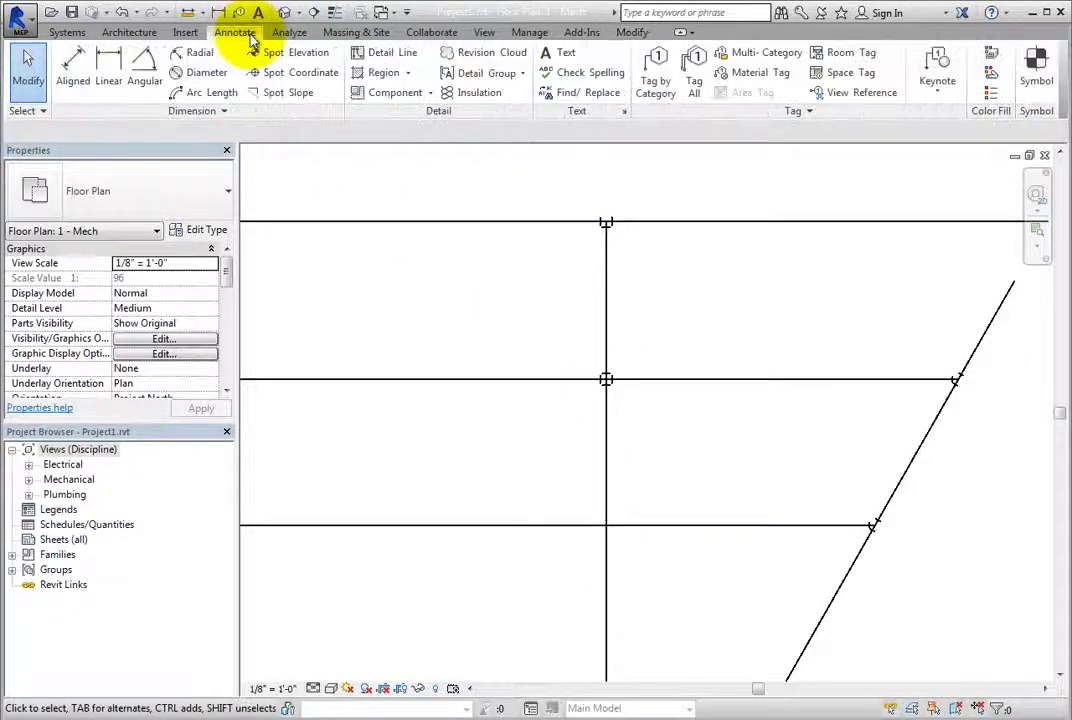
pyautogui.click(383, 58)
pyautogui.scroll(-1, 450, 318)
pyautogui.moveTo(450, 321); pyautogui.dragTo(567, 363, button='middle')
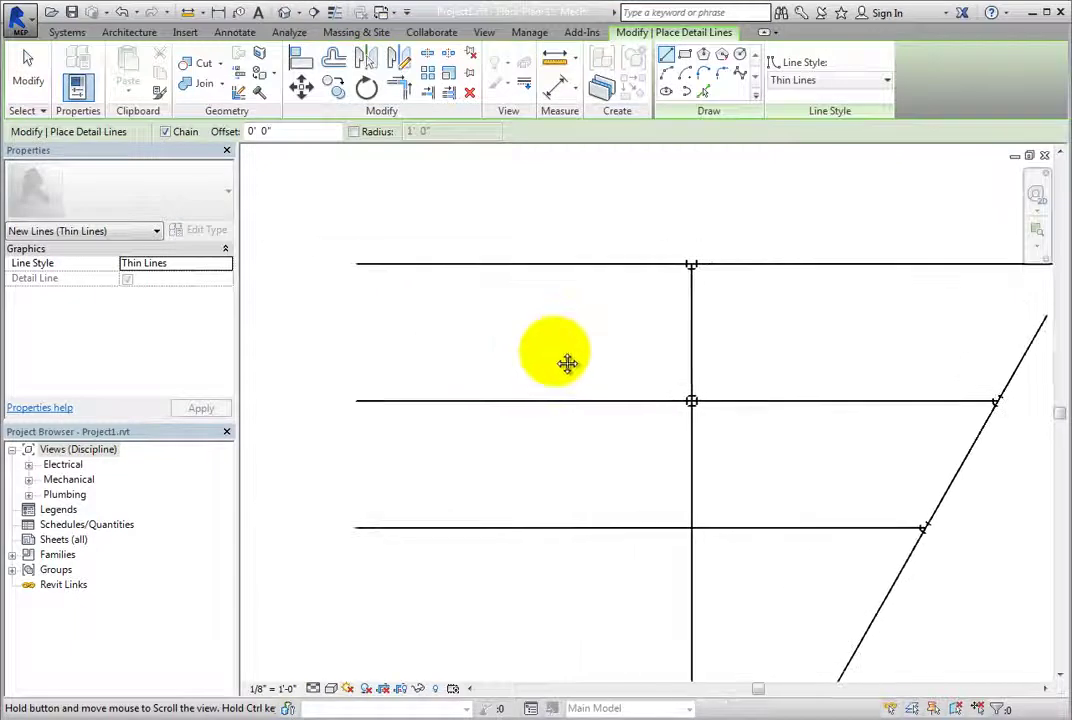
pyautogui.click(546, 237)
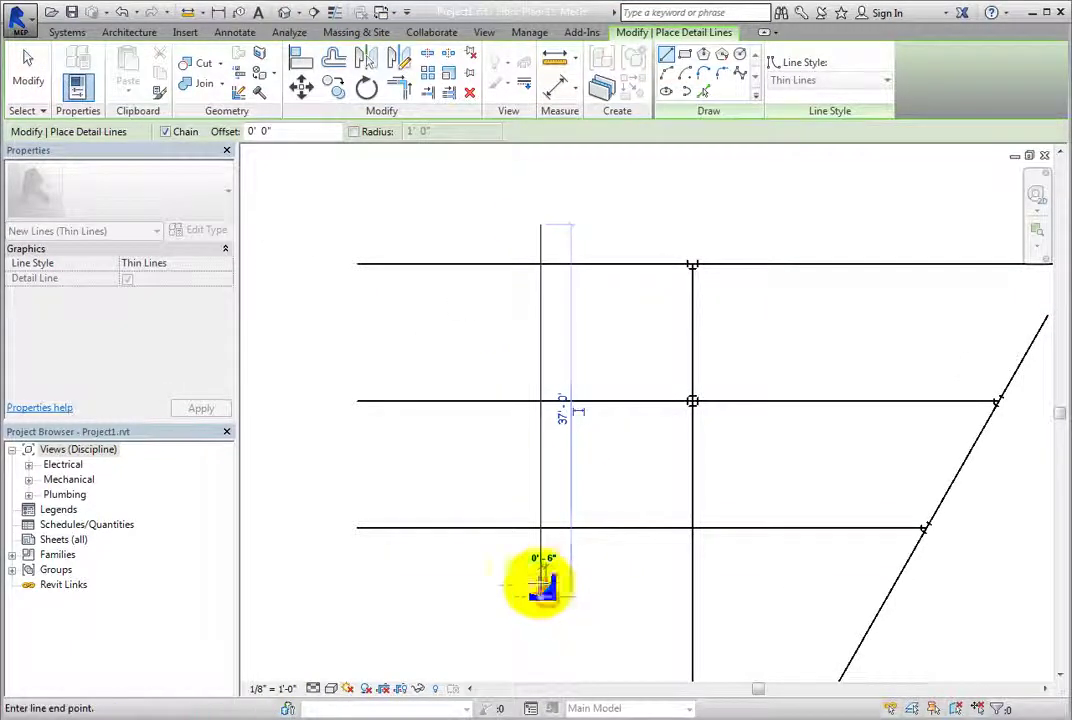
pyautogui.click(28, 72)
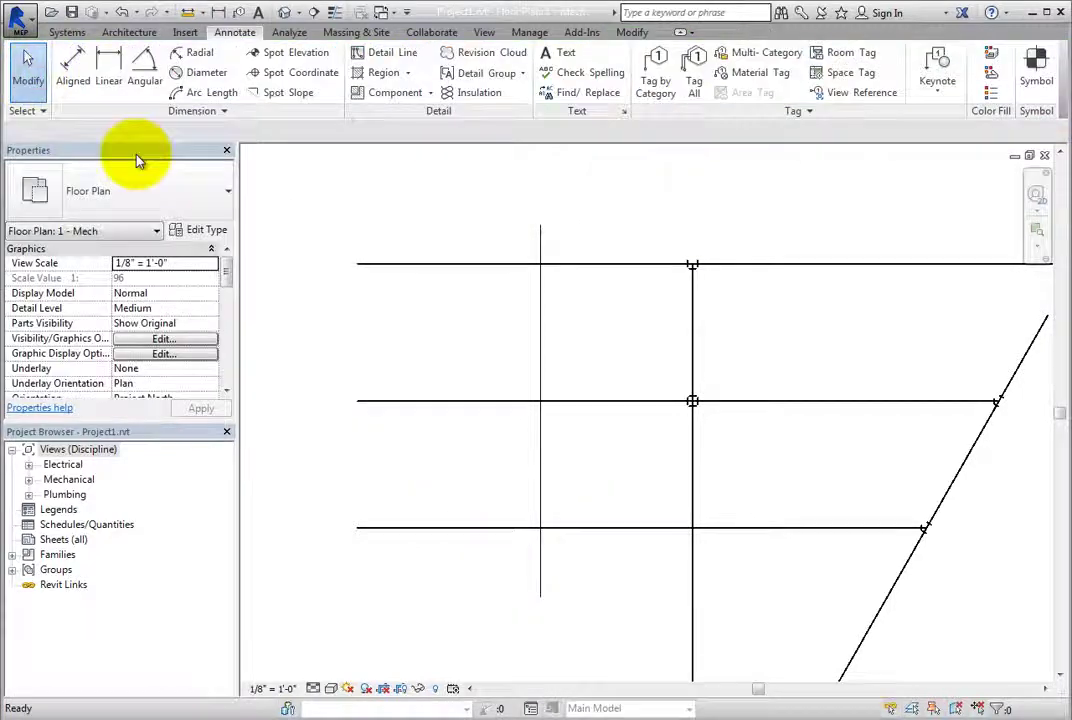
# Step: Trim the three horizontal pipes to the detail line with Trim/Extend Multiple Elements, keeping their left parts, and inspect the remaining pipes and fittings
pyautogui.click(631, 32)
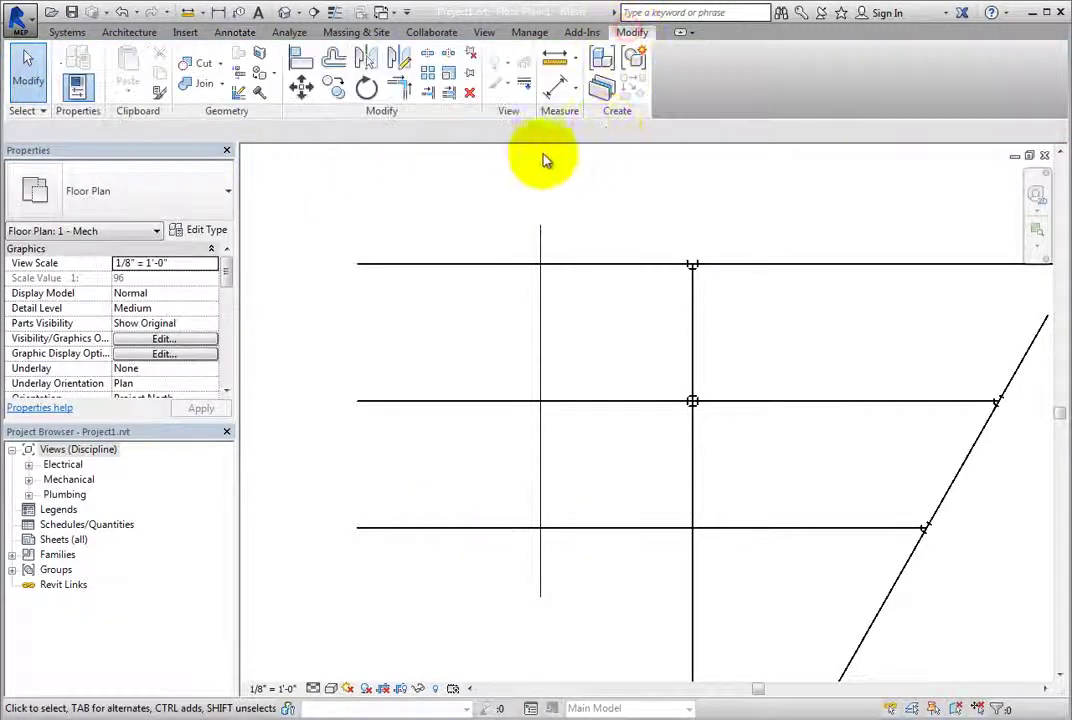
pyautogui.click(448, 95)
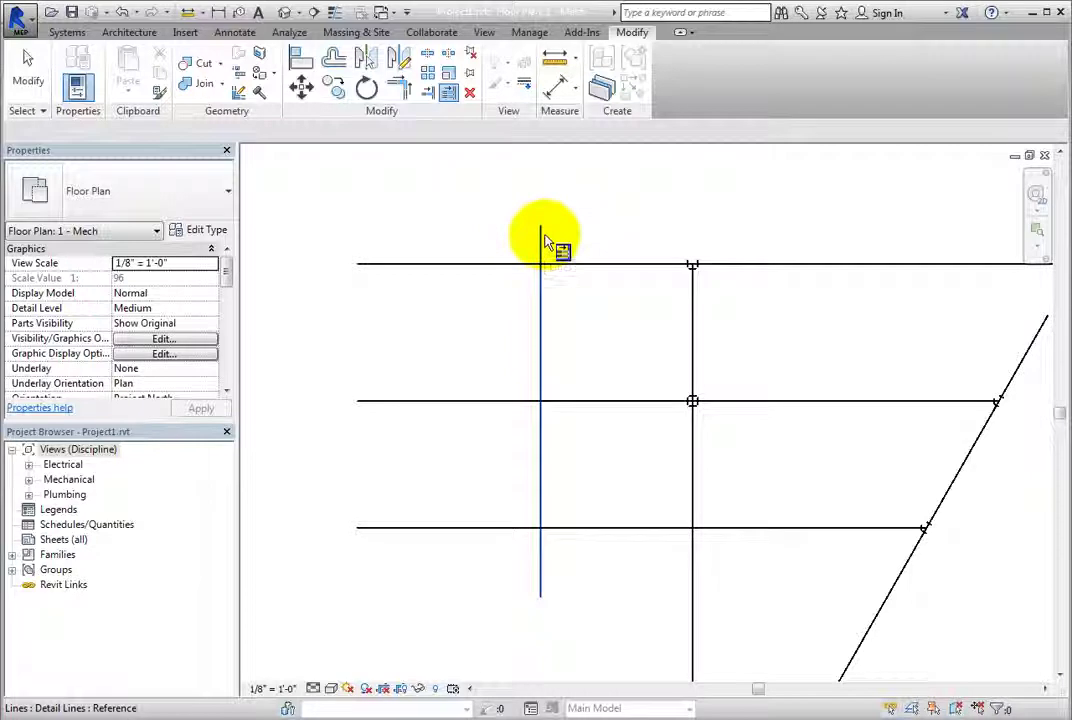
pyautogui.scroll(-2, 502, 236)
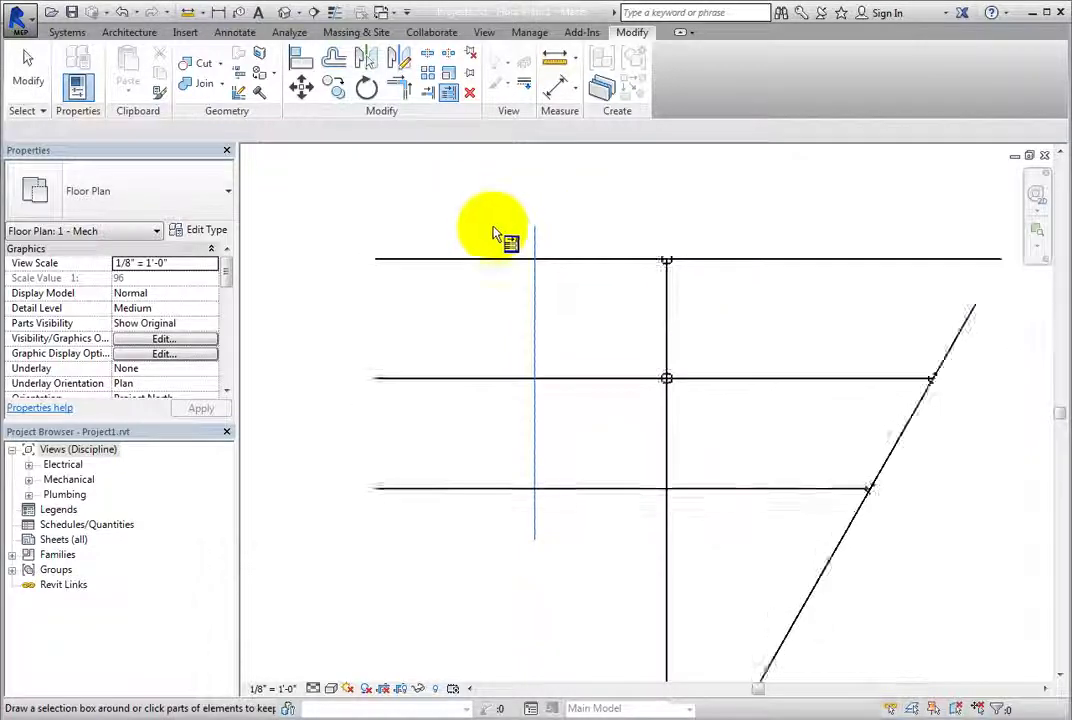
pyautogui.moveTo(500, 237); pyautogui.dragTo(433, 254, button='middle')
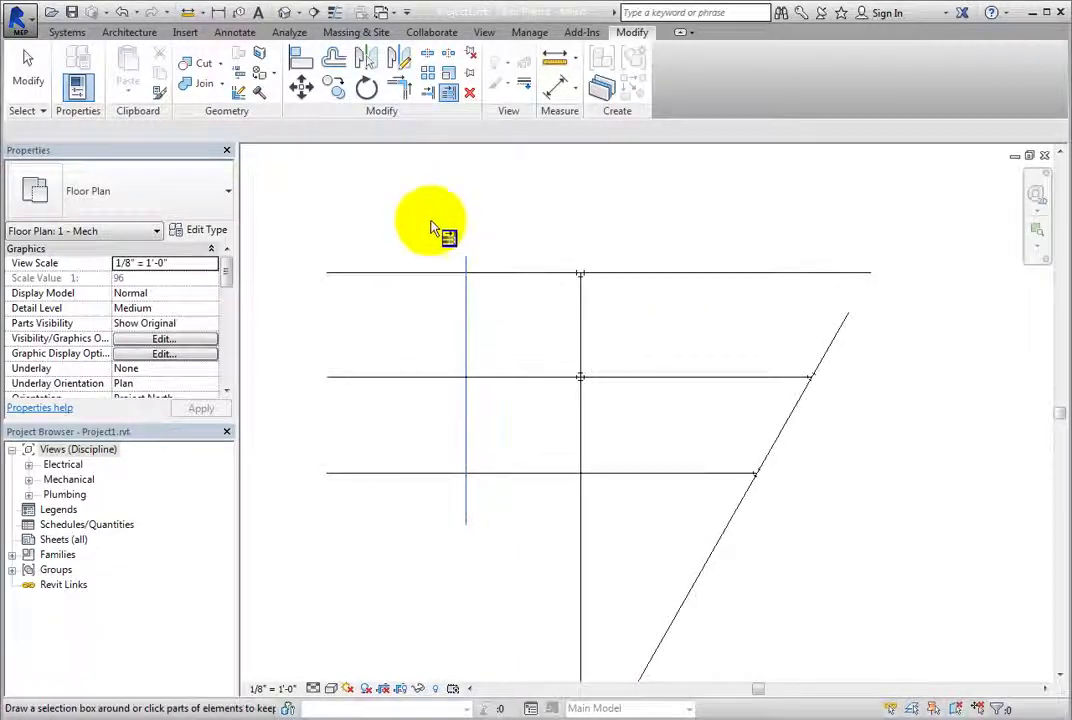
pyautogui.moveTo(431, 203); pyautogui.dragTo(318, 546)
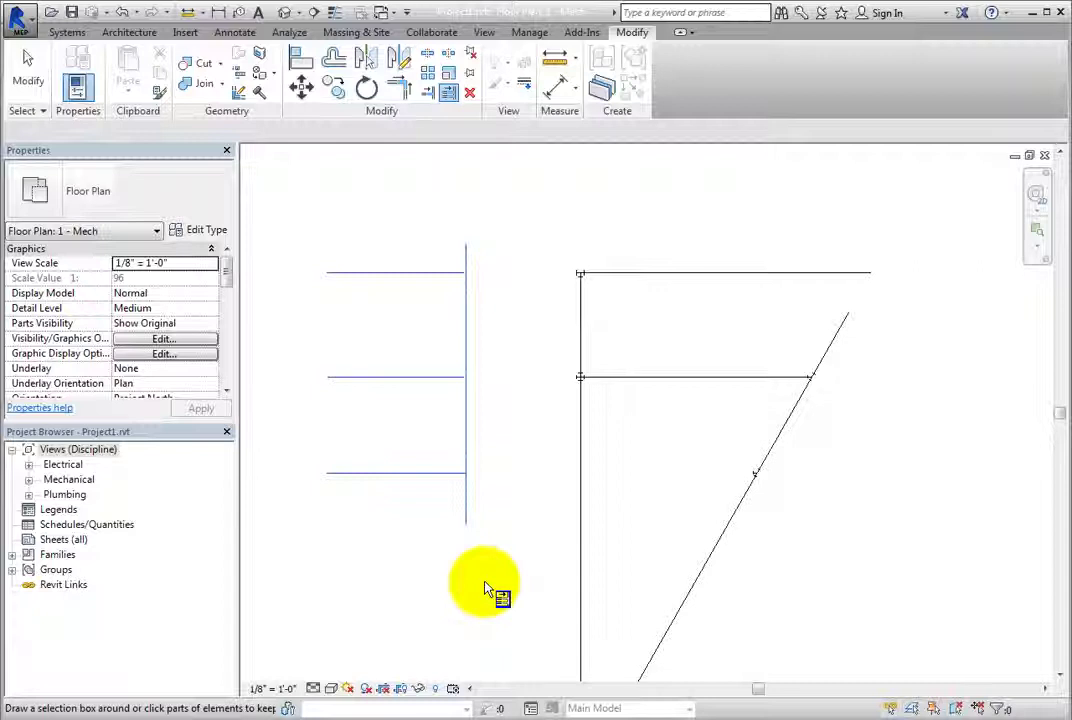
pyautogui.click(31, 76)
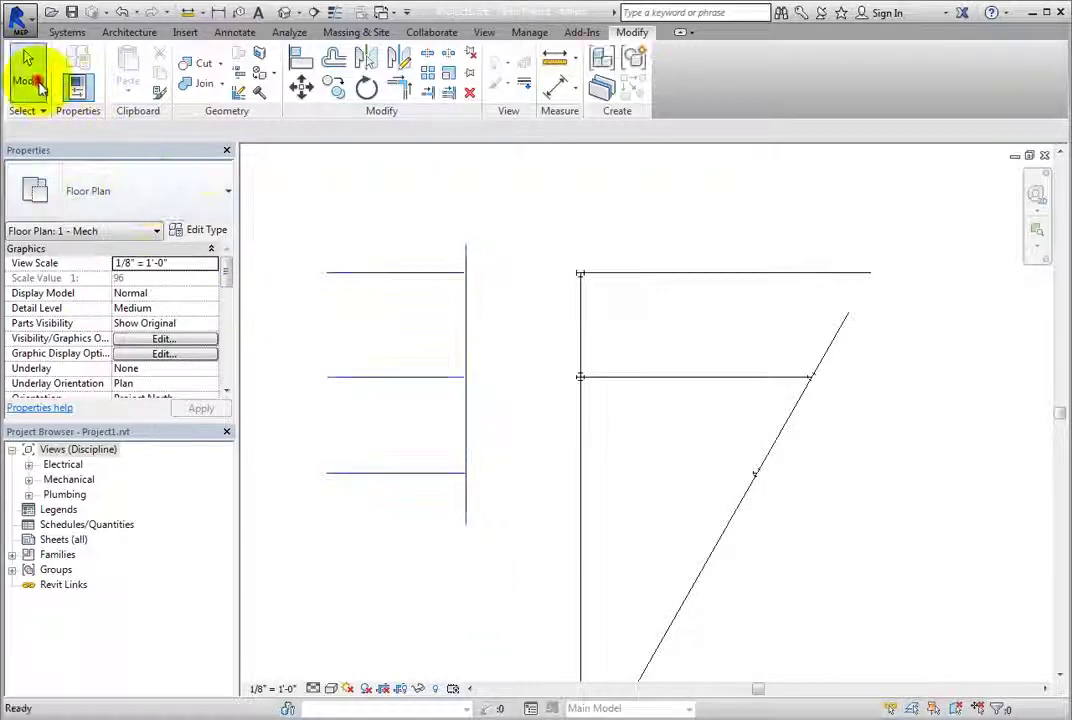
pyautogui.scroll(2, 510, 270)
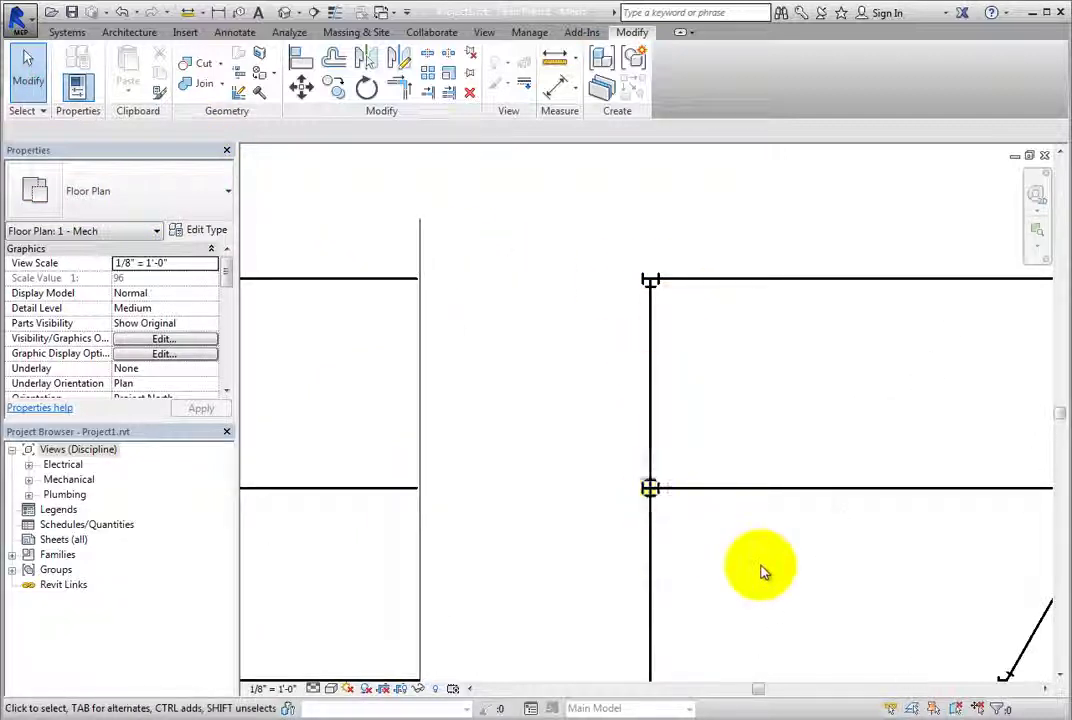
pyautogui.scroll(-1, 761, 570)
pyautogui.moveTo(763, 574); pyautogui.dragTo(672, 443, button='middle')
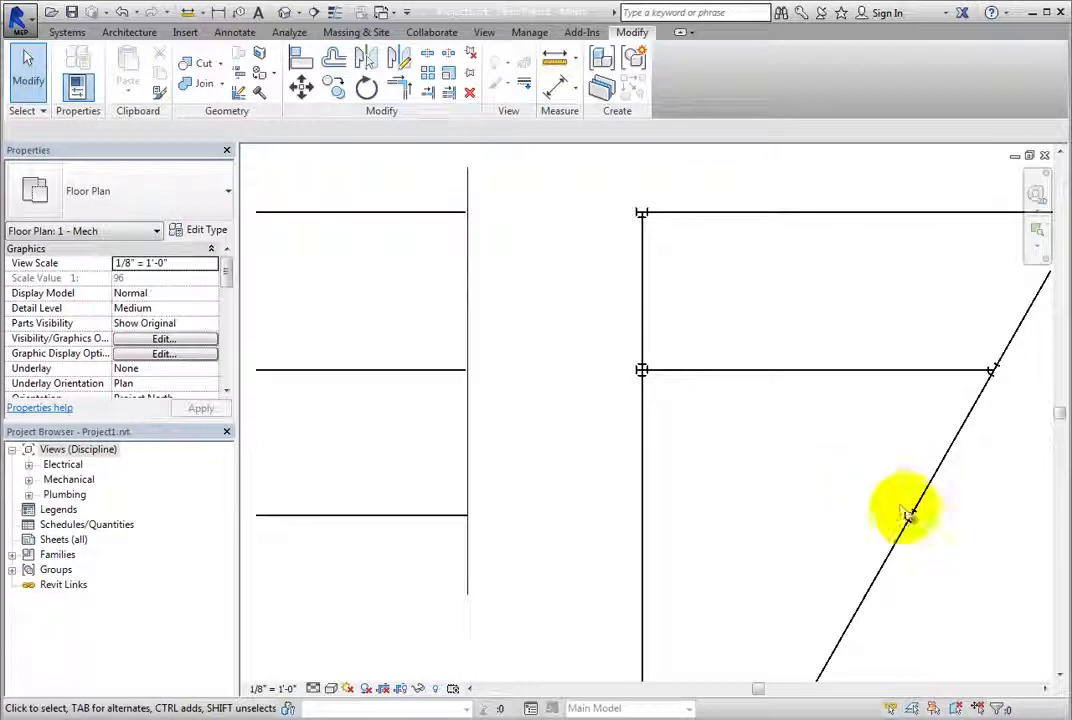
pyautogui.scroll(-1, 608, 545)
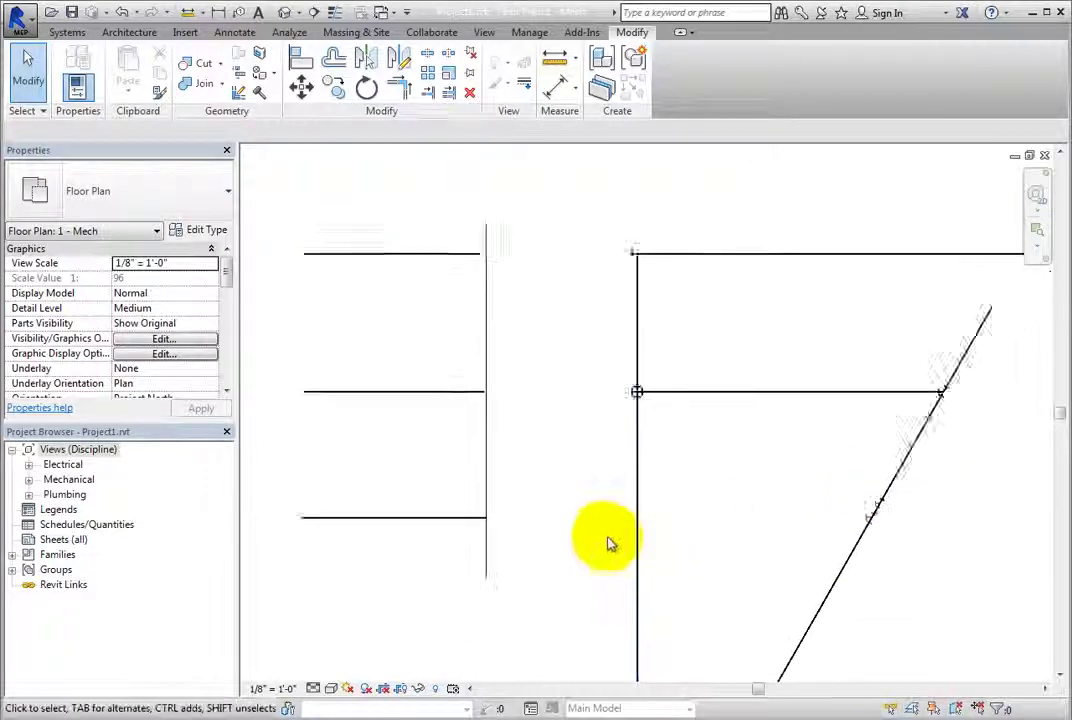
pyautogui.moveTo(596, 550); pyautogui.dragTo(605, 479, button='middle')
pyautogui.scroll(-1, 605, 479)
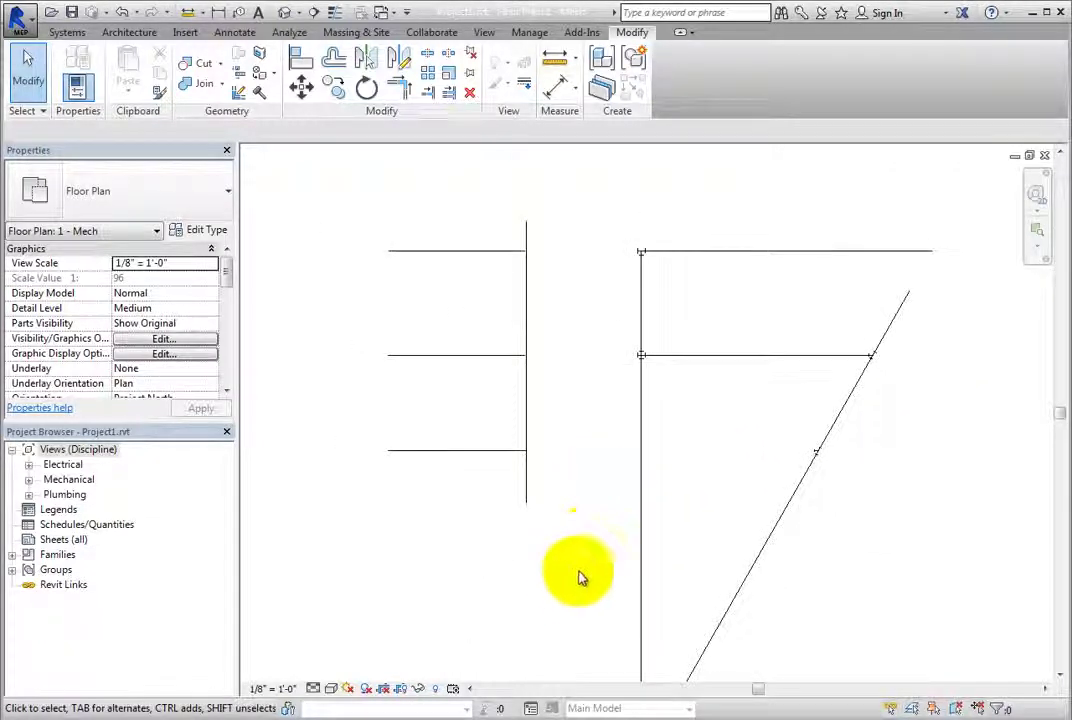